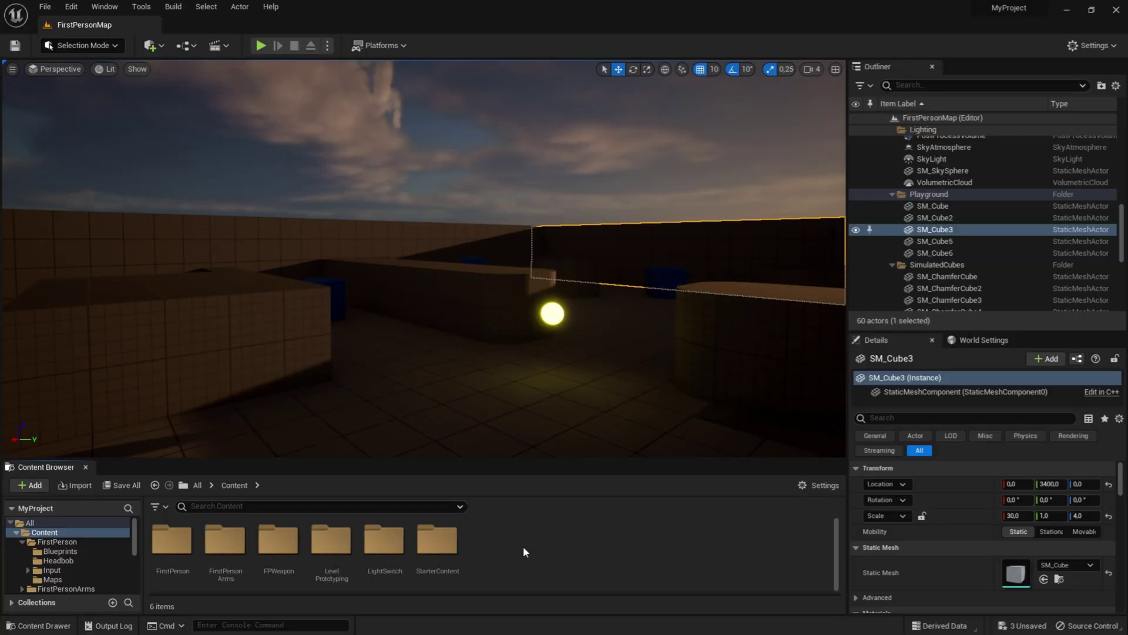
Create a folder named Images in the Content folder and open it.
right_click(524, 551)
click(594, 190)
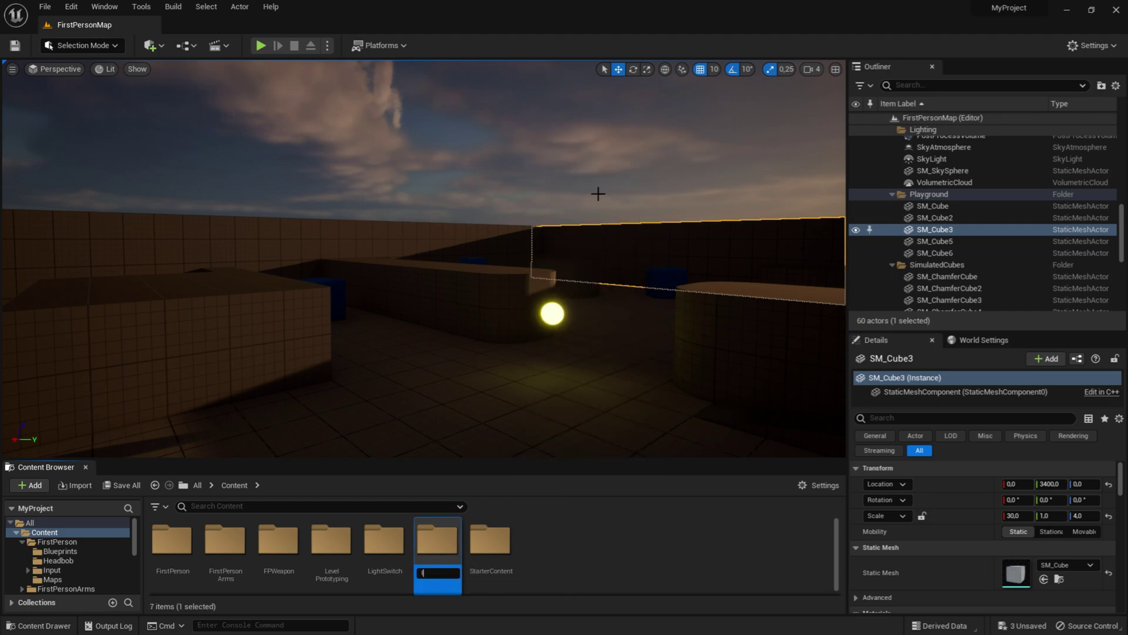
text(Images)
key(Return)
double_click(332, 539)
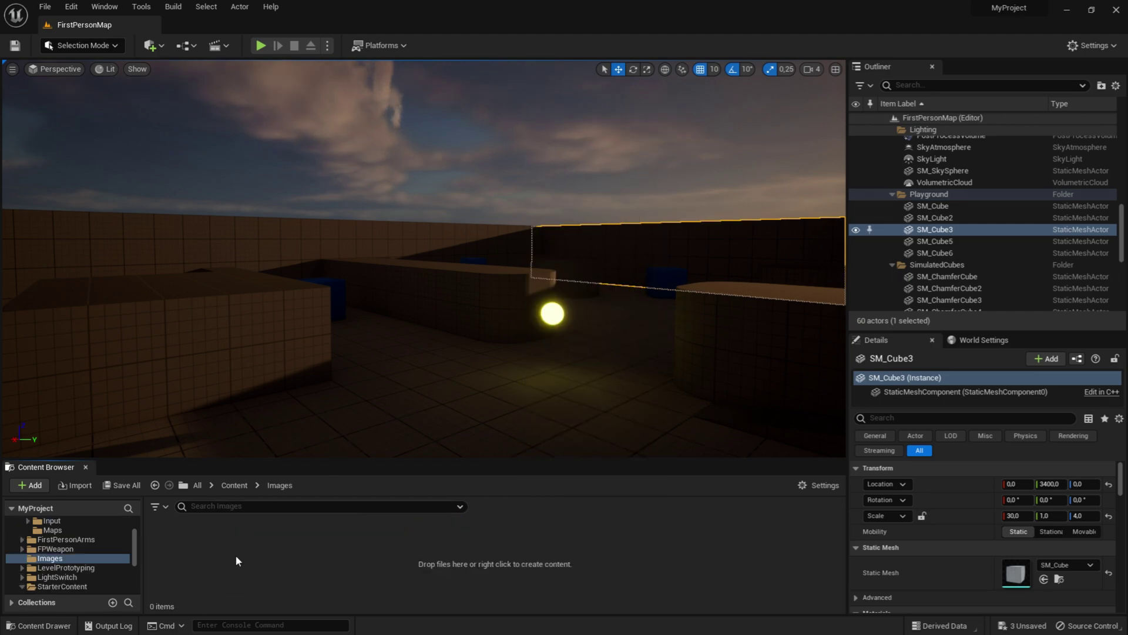
Create a subfolder named DirtLens inside the Images folder and open it.
right_click(230, 556)
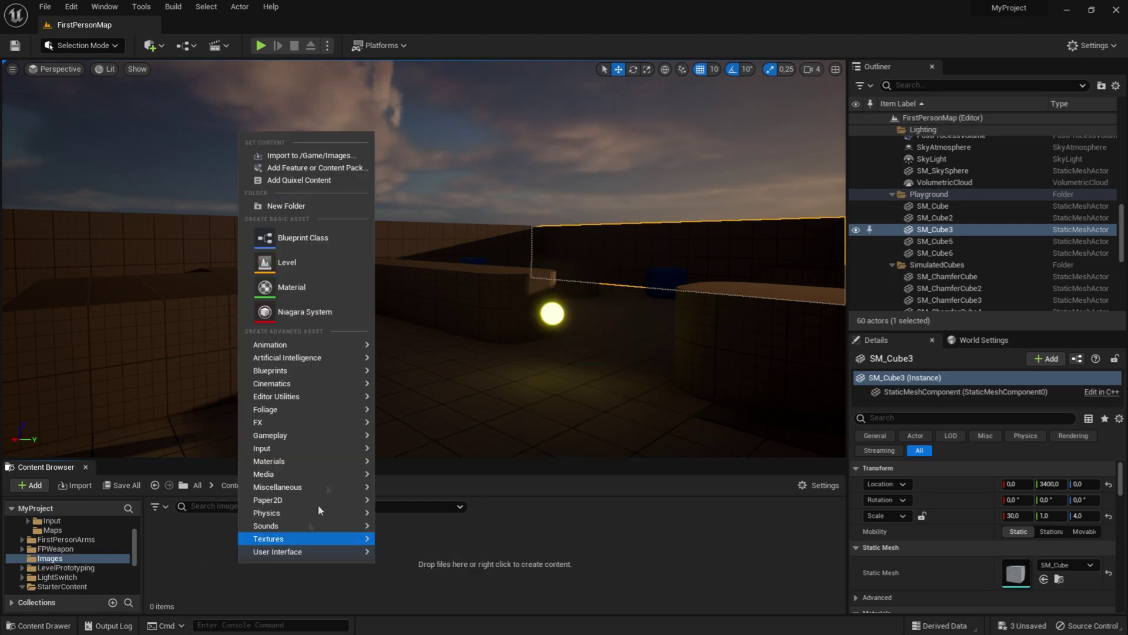
click(299, 207)
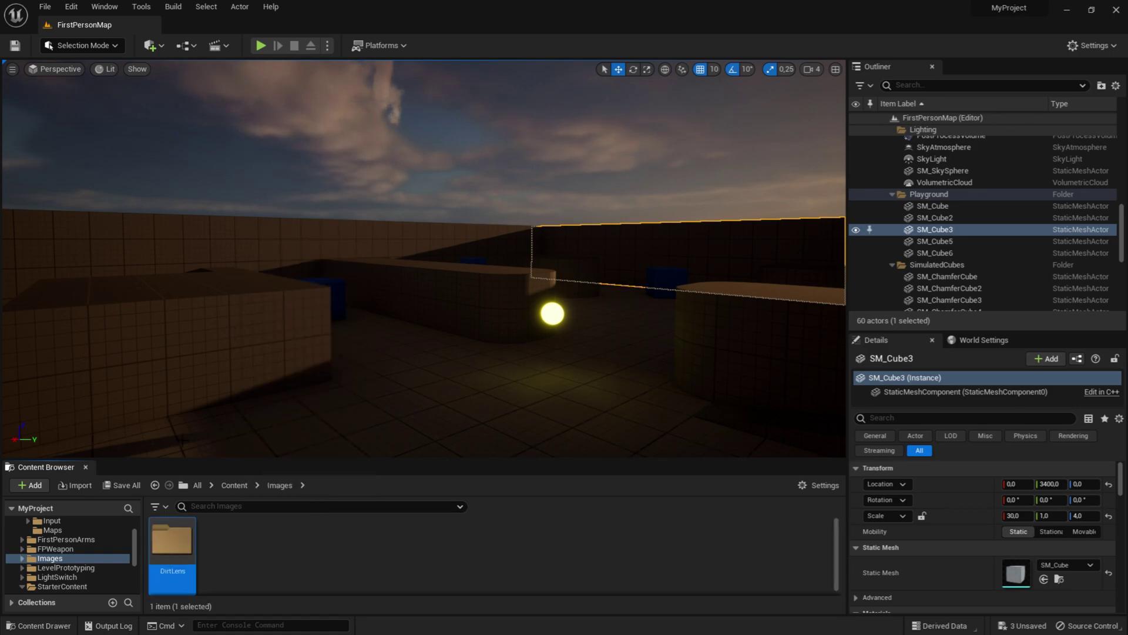
double_click(172, 559)
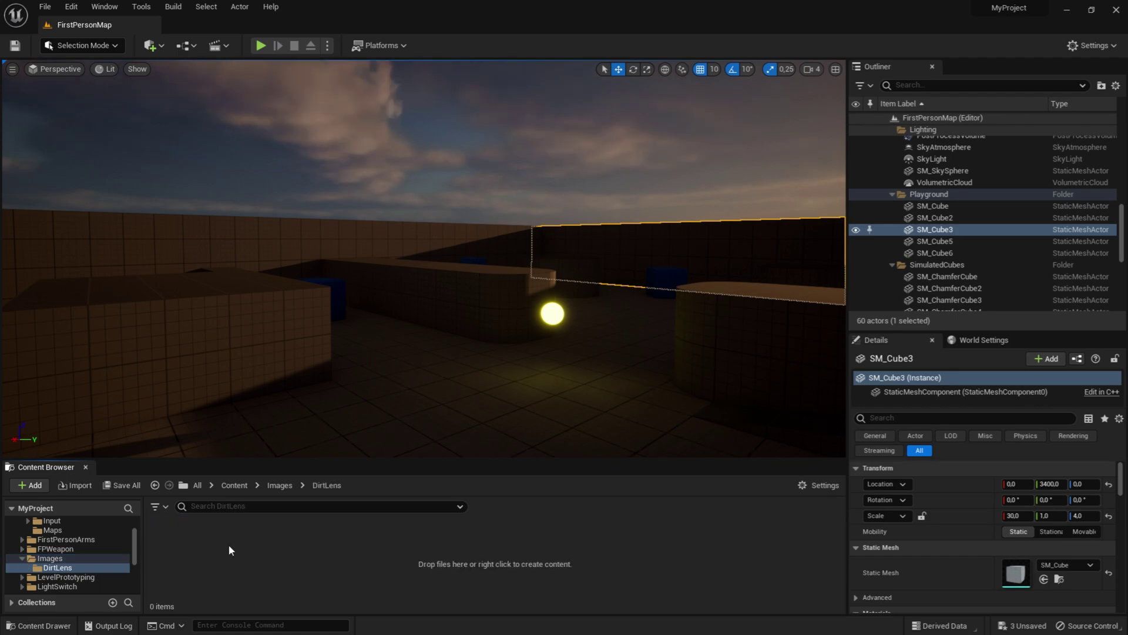
Switch to the Opera browser and search Google Images for "dirty lens texture" in a new tab.
key(super)
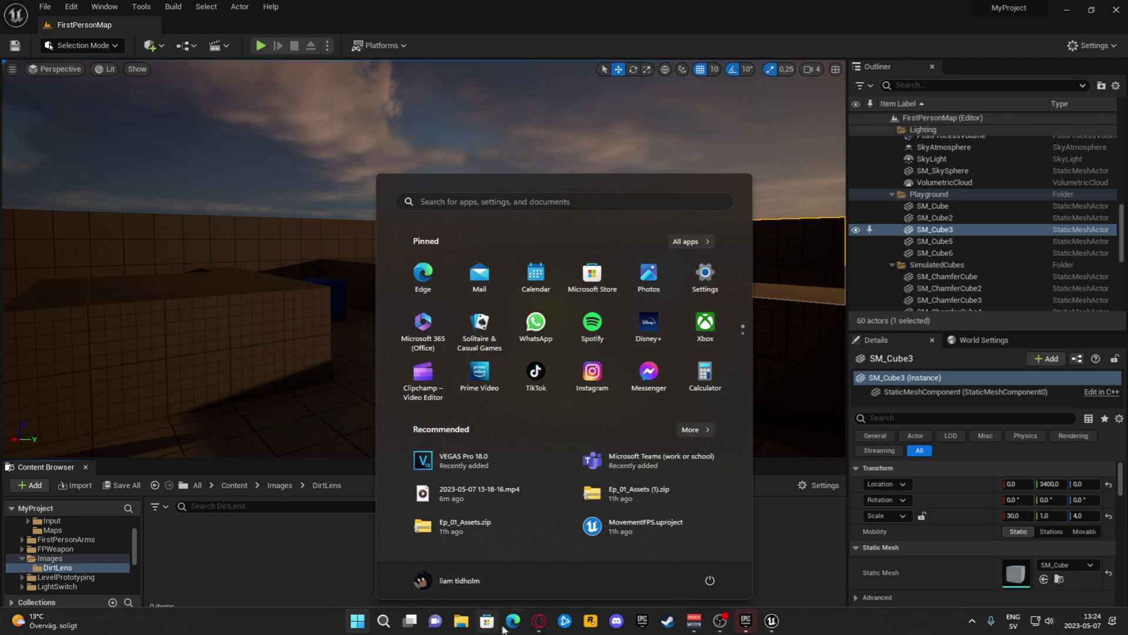
click(538, 621)
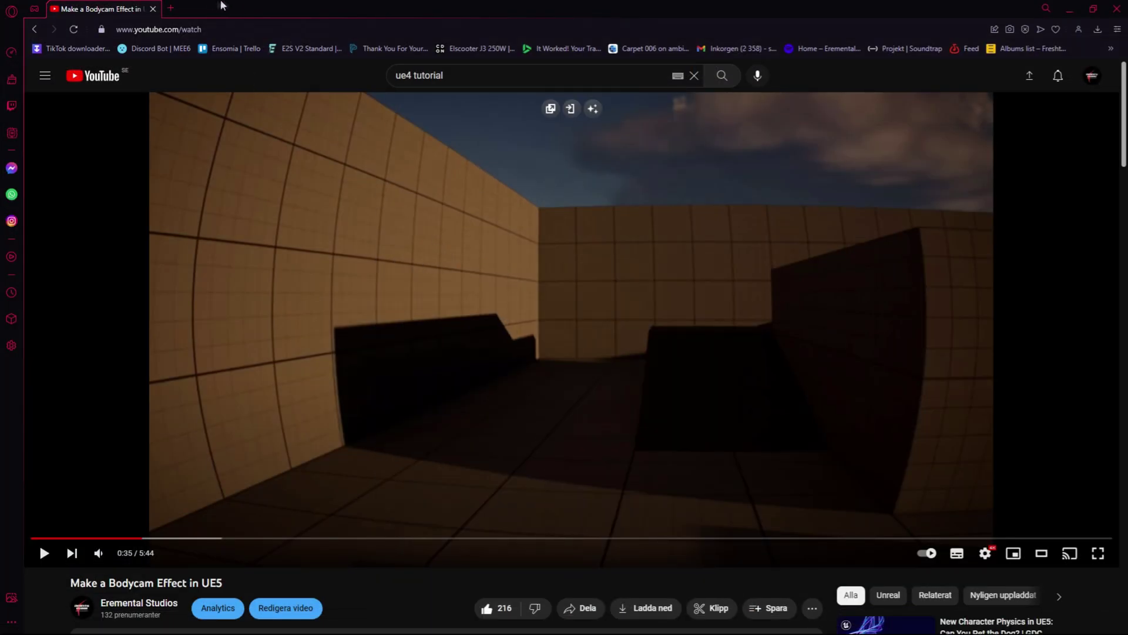
click(172, 9)
text(Dirt Lens)
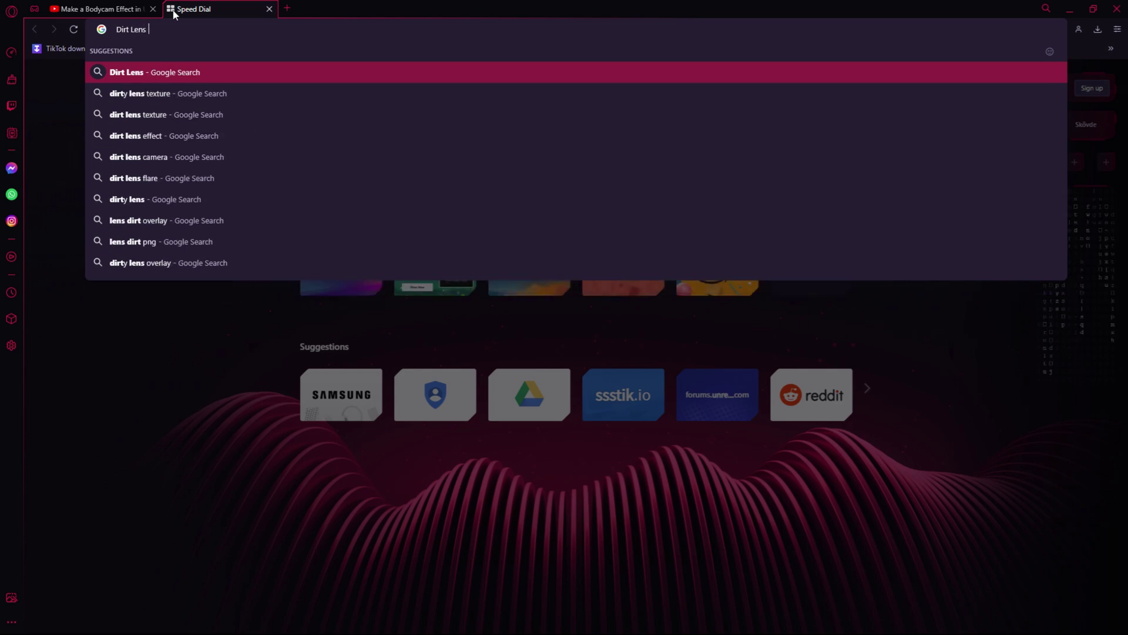
click(173, 94)
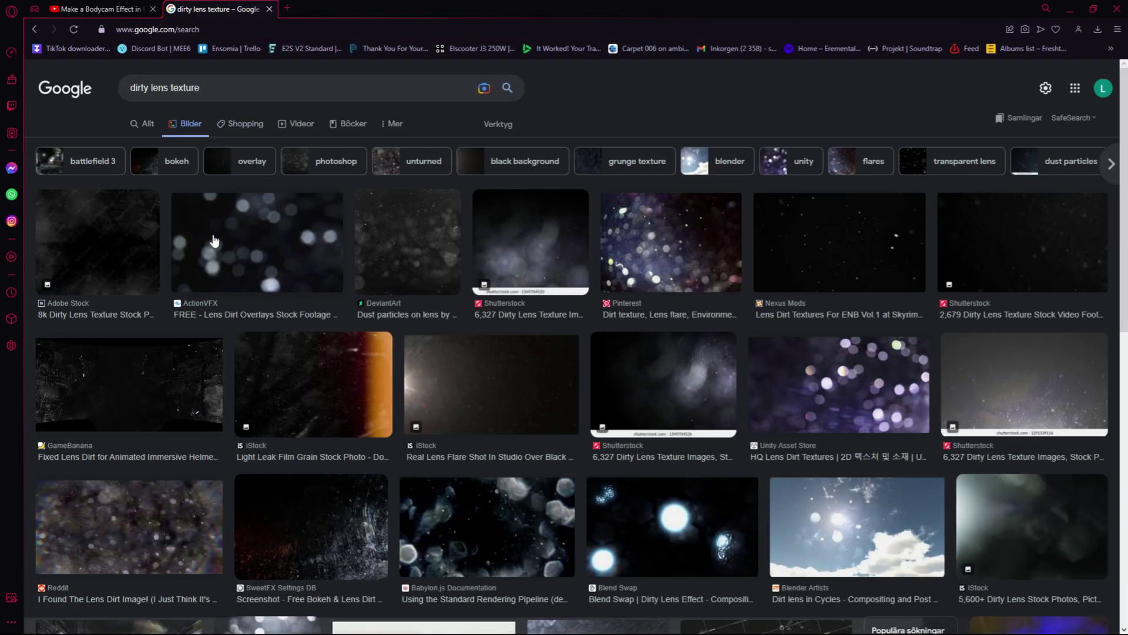
Preview several dirty lens texture images from the search results to compare them as candidates for the lens dirt mask.
click(256, 202)
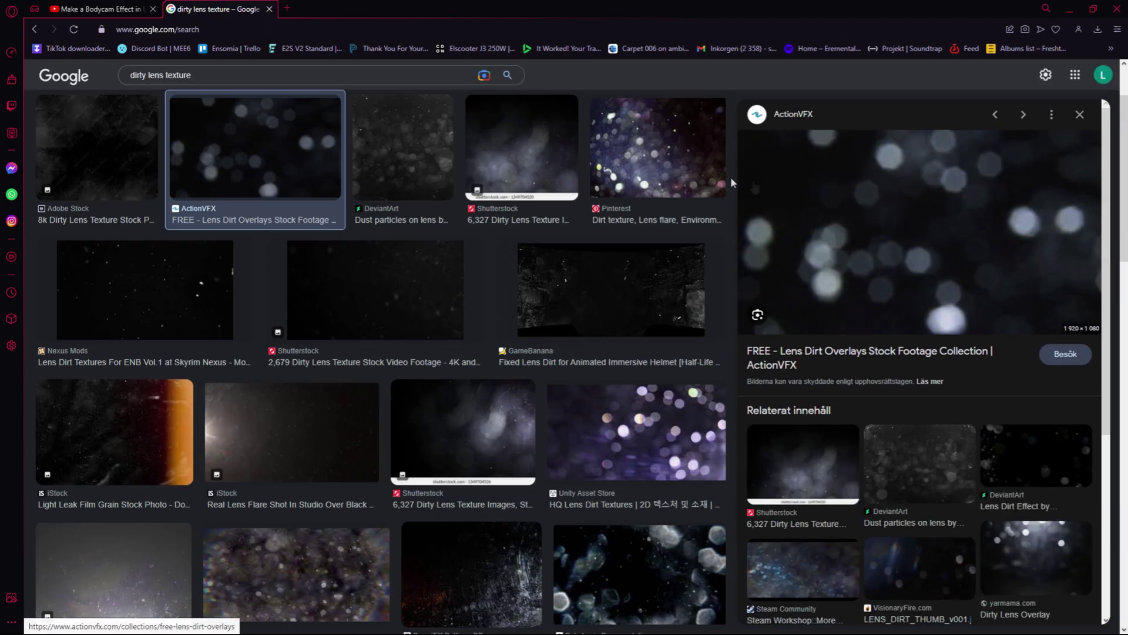
click(667, 153)
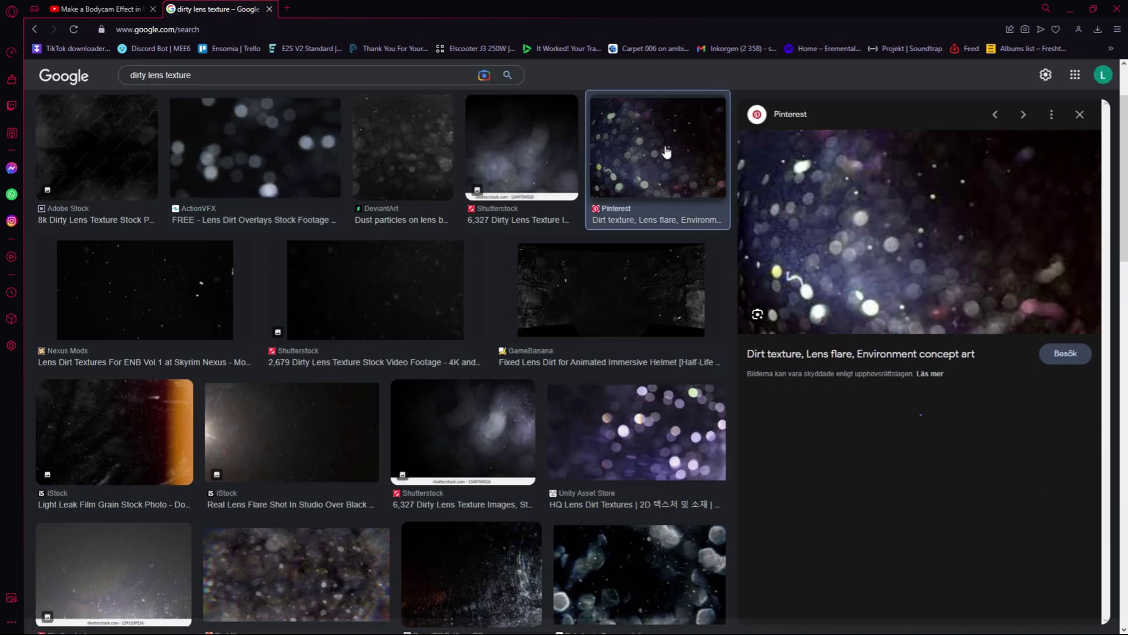
click(383, 287)
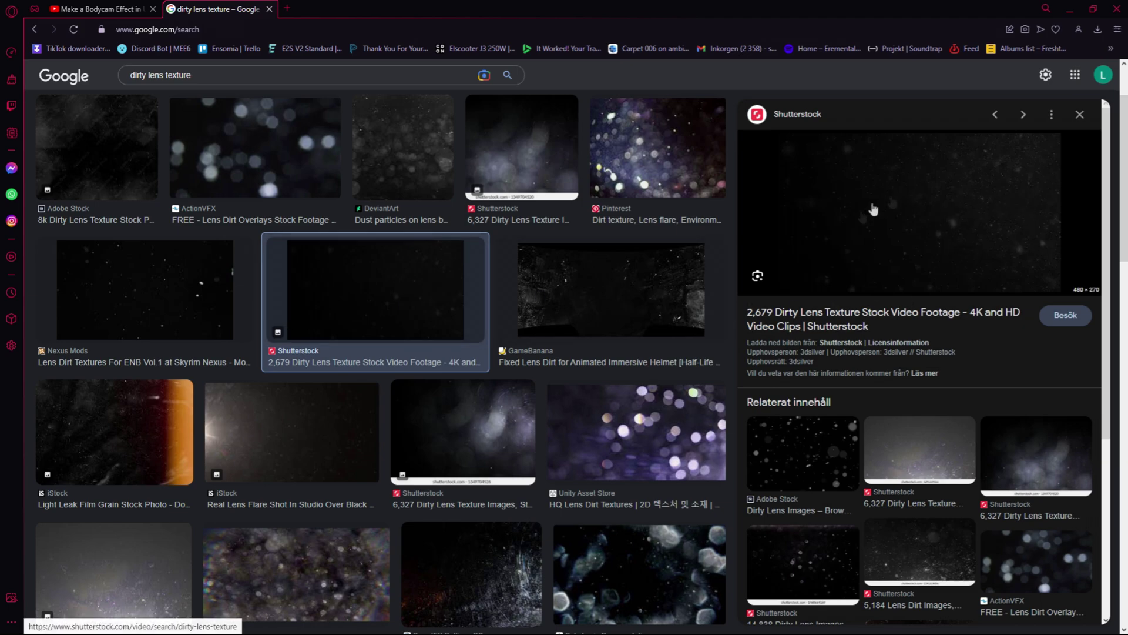
key(Left)
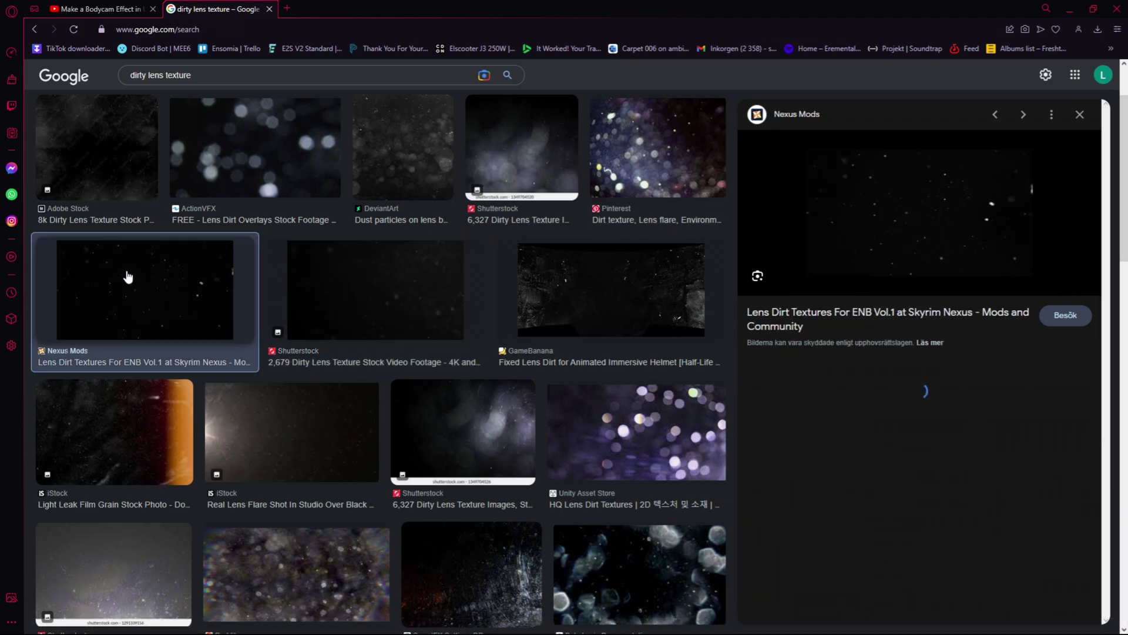
scroll(272, 259, down, 3)
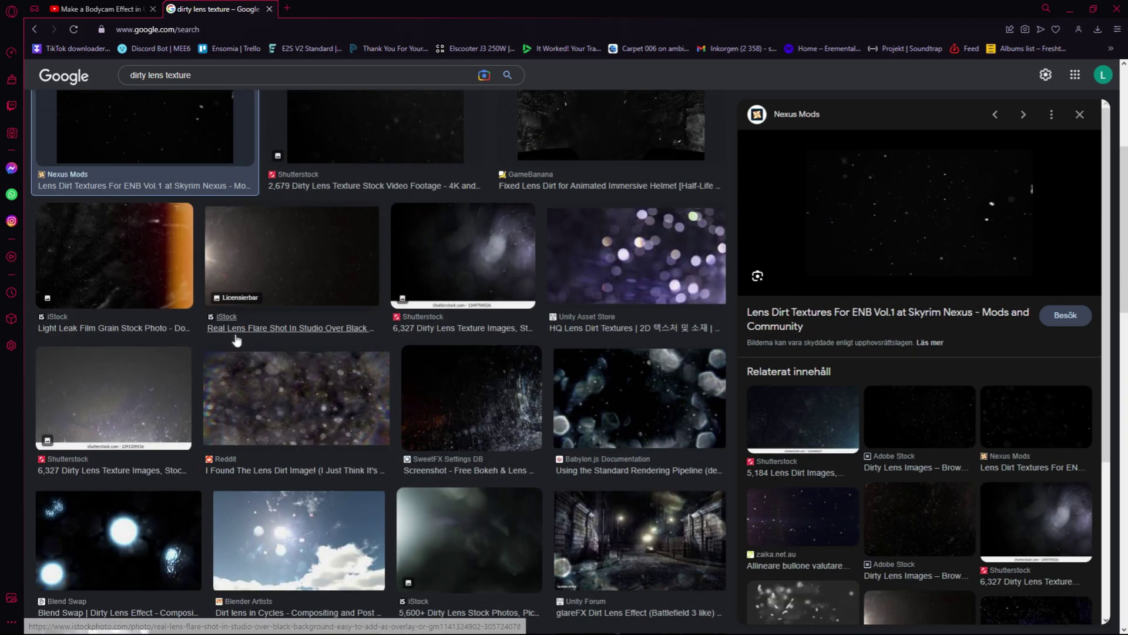
click(217, 253)
click(666, 267)
scroll(461, 244, up, 5)
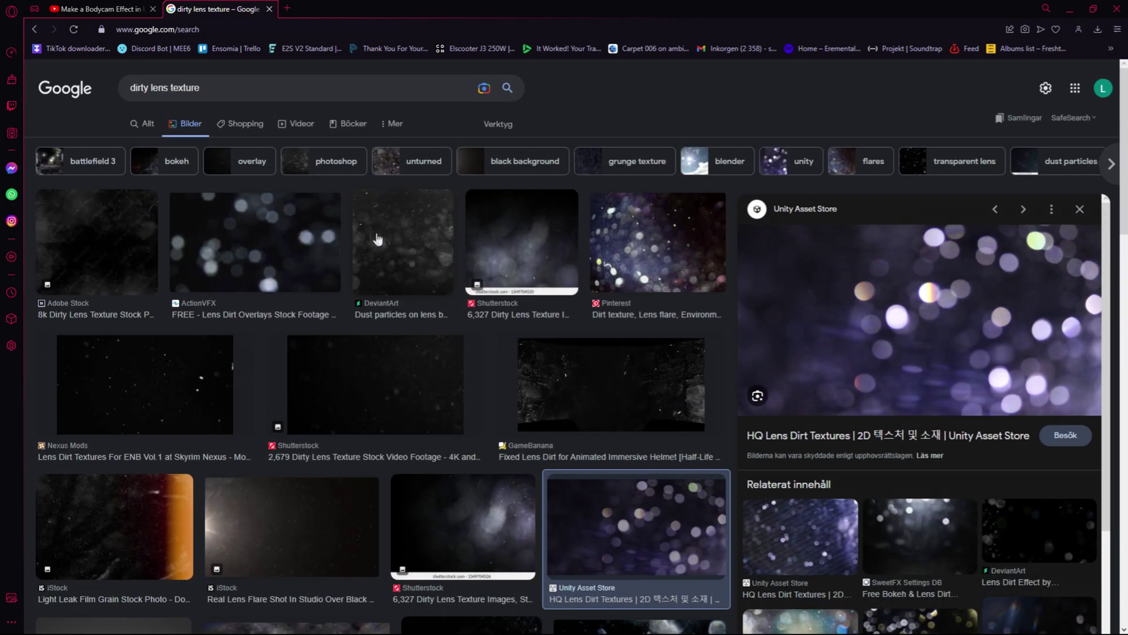
click(284, 231)
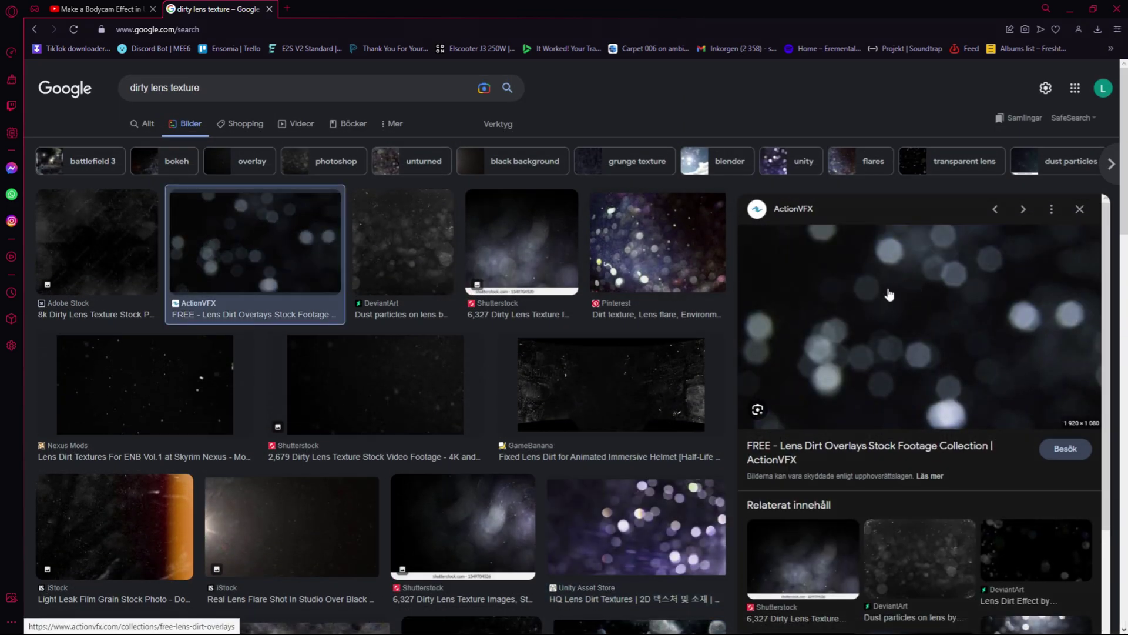
click(658, 247)
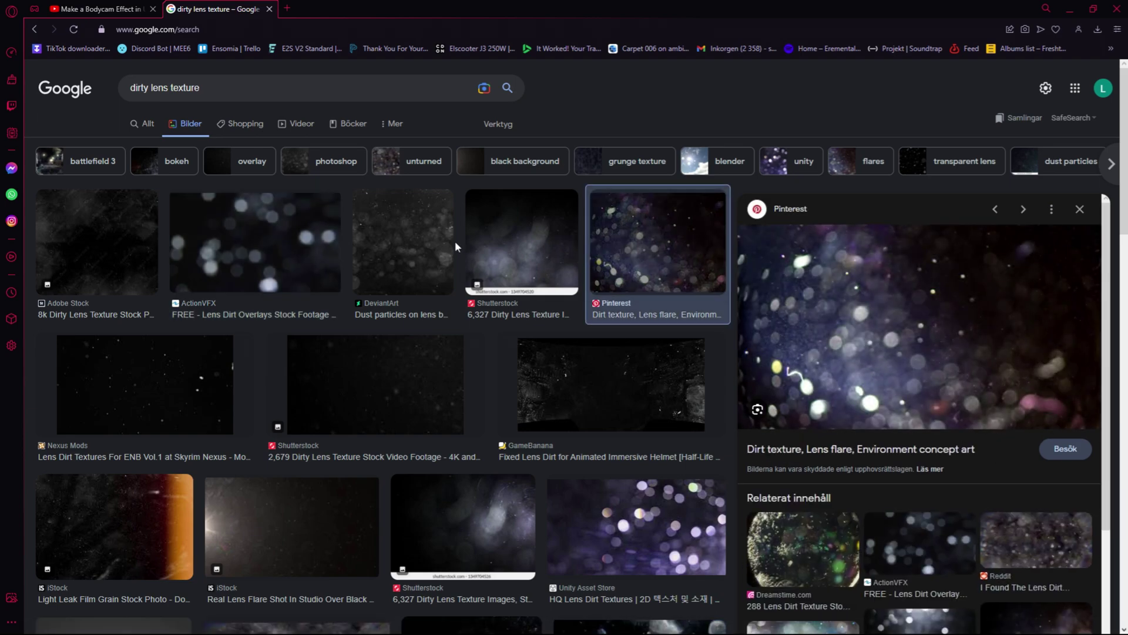
Save the ActionVFX lens dirt image to the Downloads folder as Lens_Dirt_Collection.jpg.
click(282, 247)
right_click(917, 272)
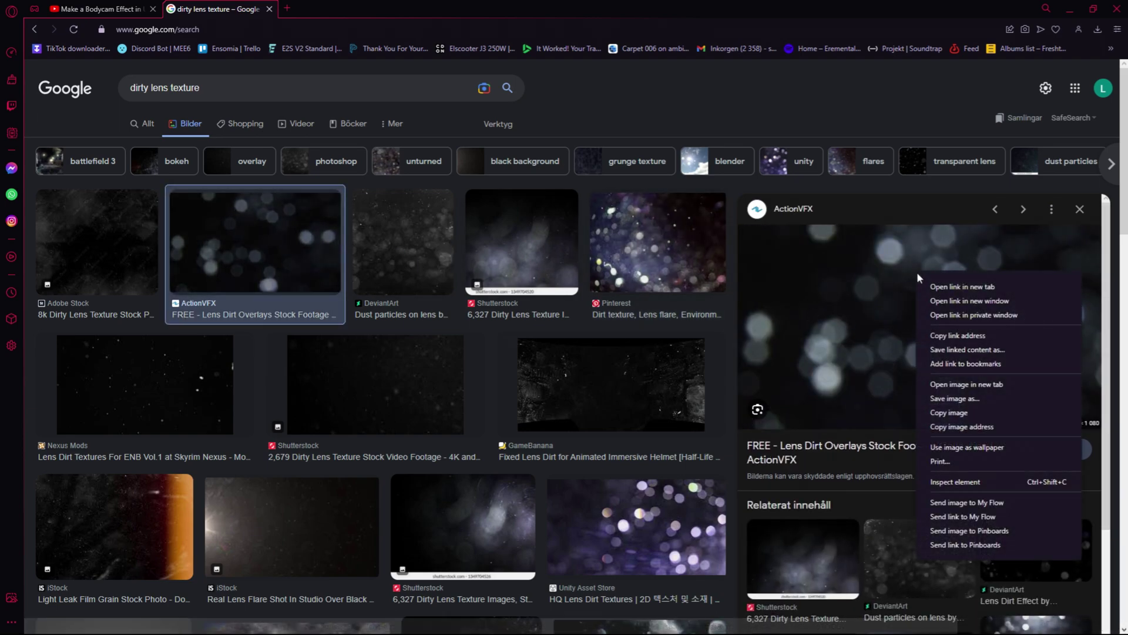
click(978, 398)
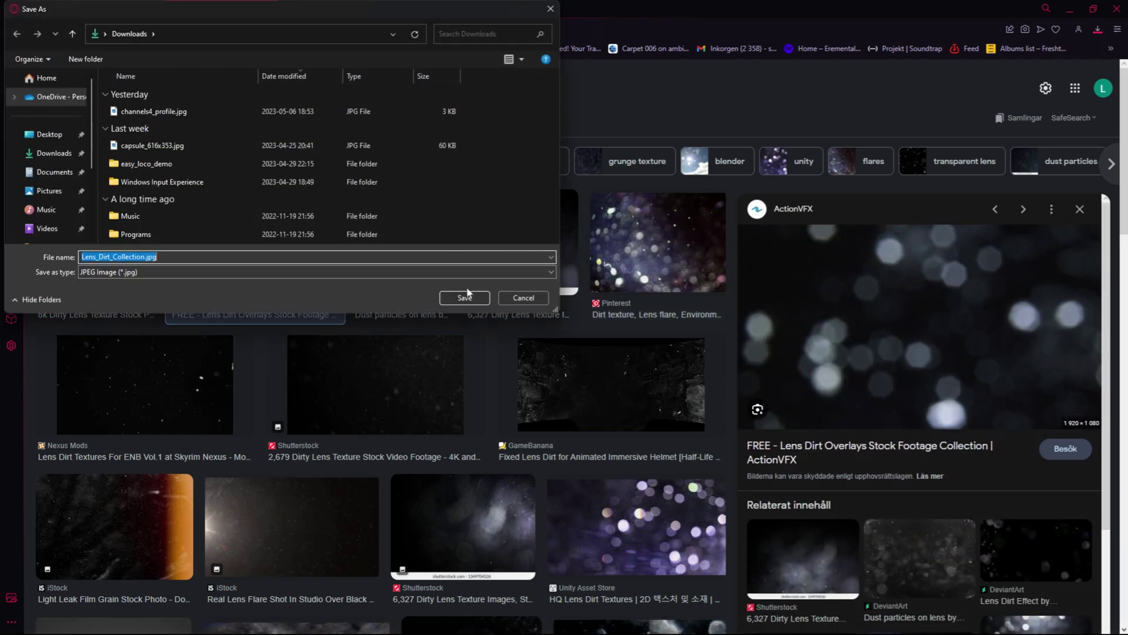
click(467, 295)
Import the downloaded Lens_Dirt_Collection.jpg into the DirtLens folder of the Unreal Editor project.
drag(992, 9, 892, 27)
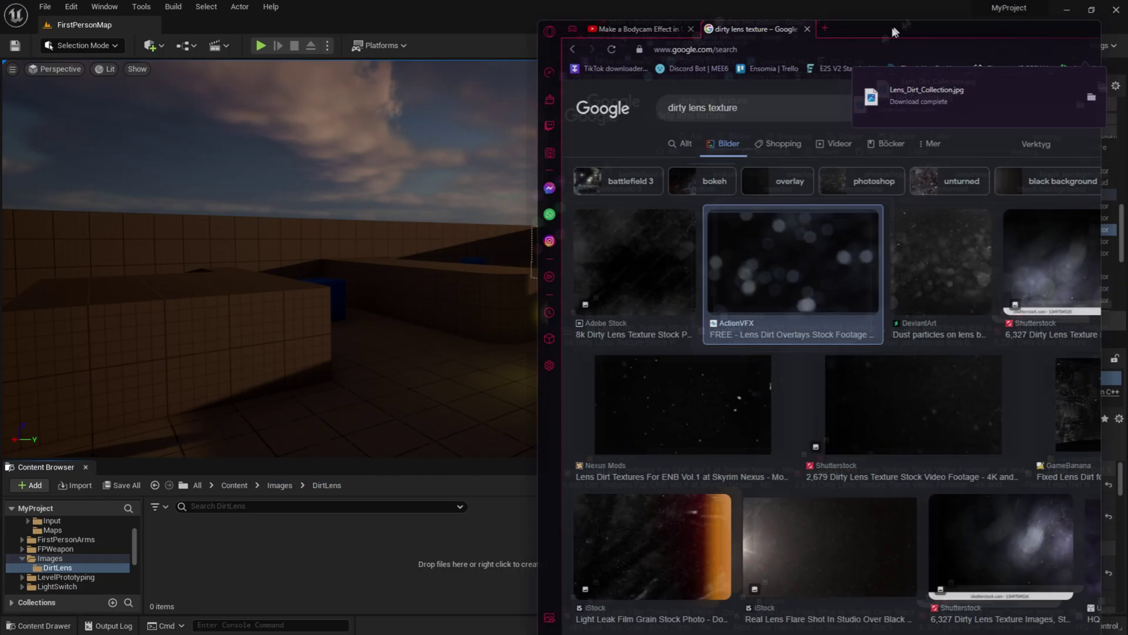
click(1028, 62)
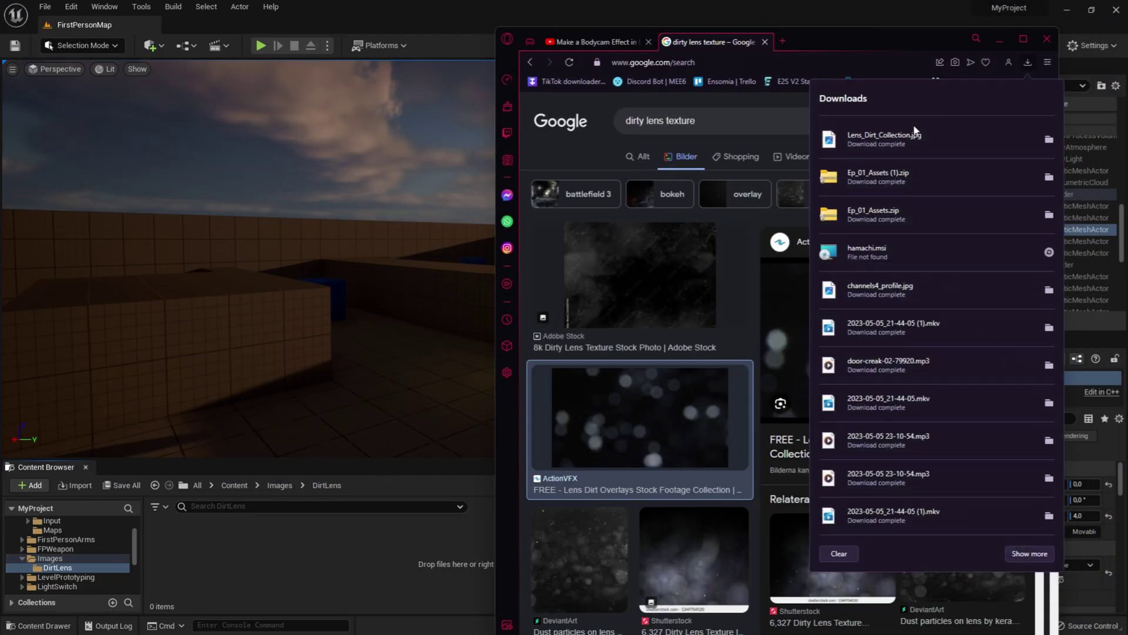
drag(915, 130, 207, 550)
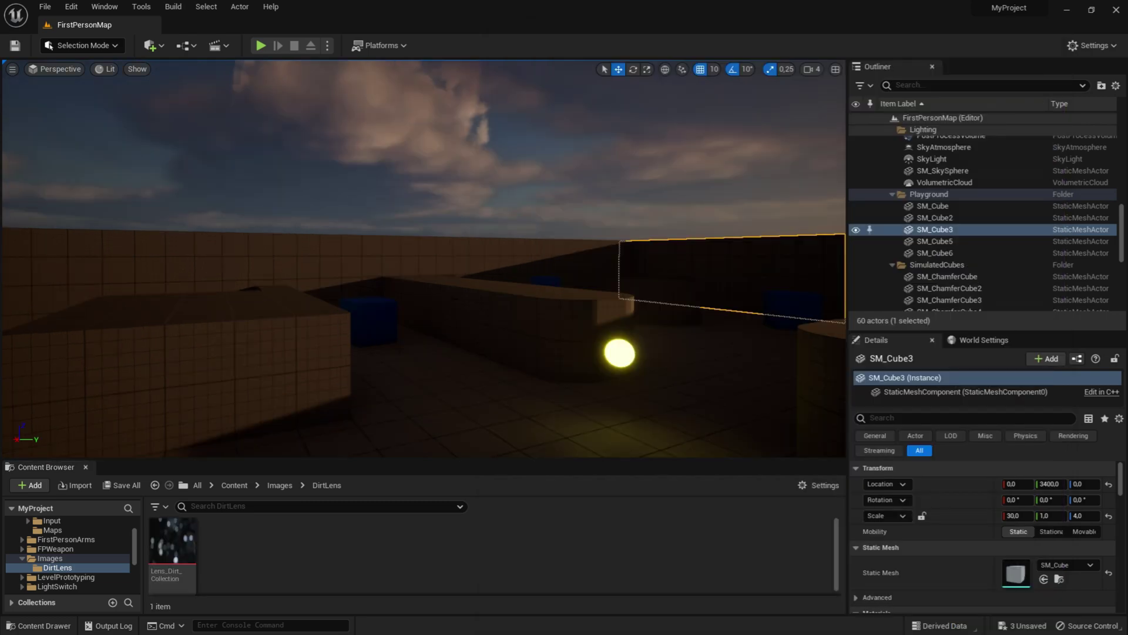
Select the PostProcessVolume actor in the level's Lighting folder.
right_drag(462, 301, 453, 298)
key(a)
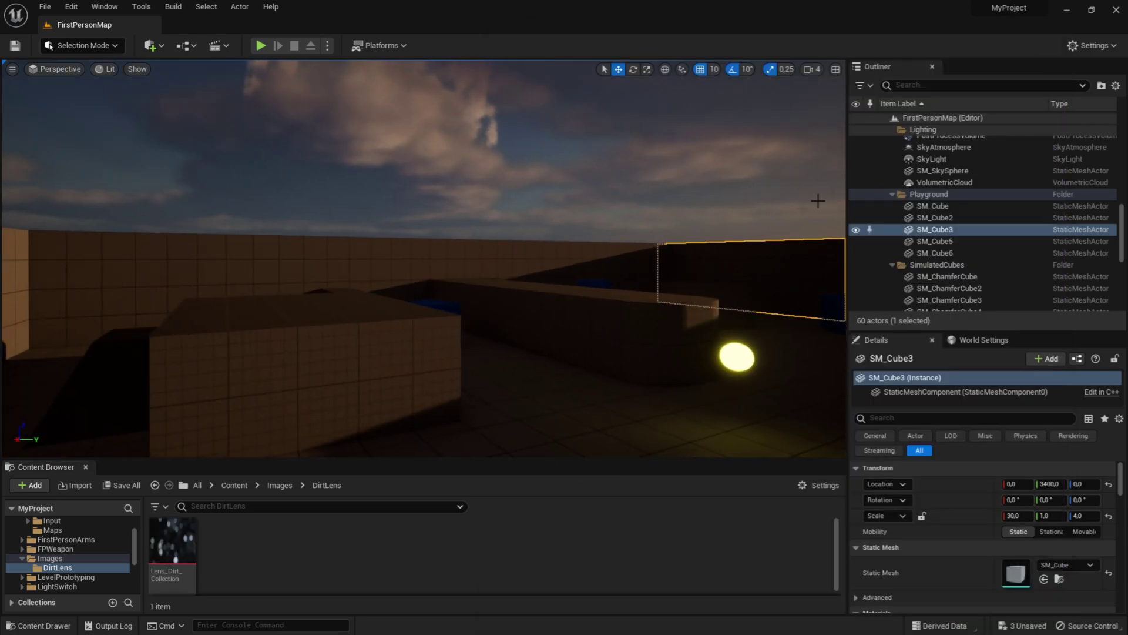
scroll(958, 181, up, 1)
click(957, 162)
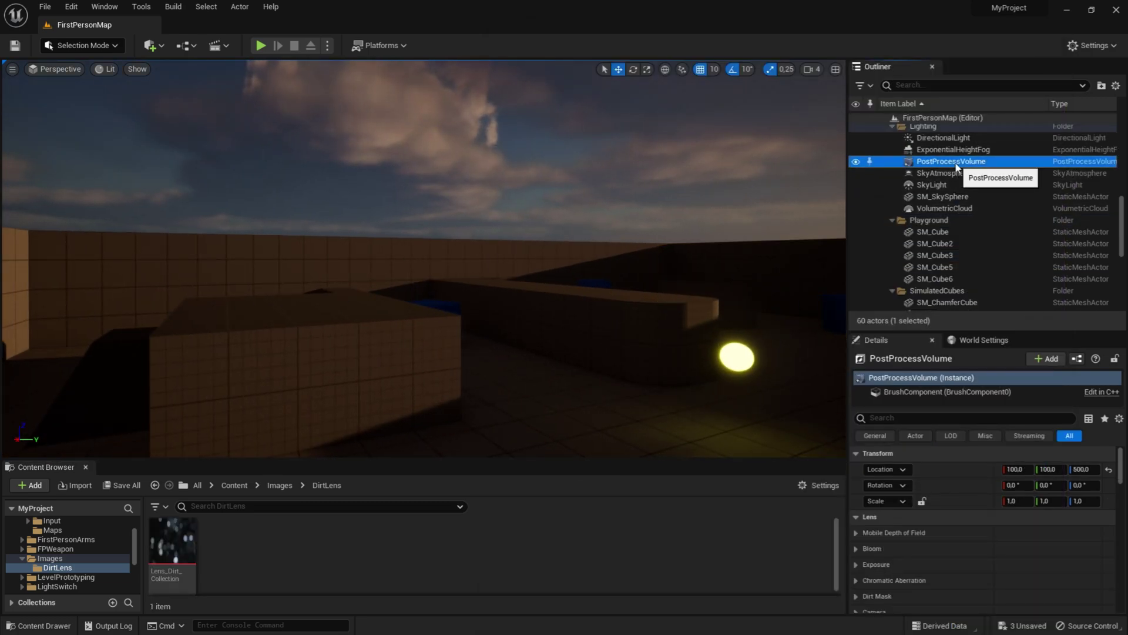
right_drag(576, 191, 575, 203)
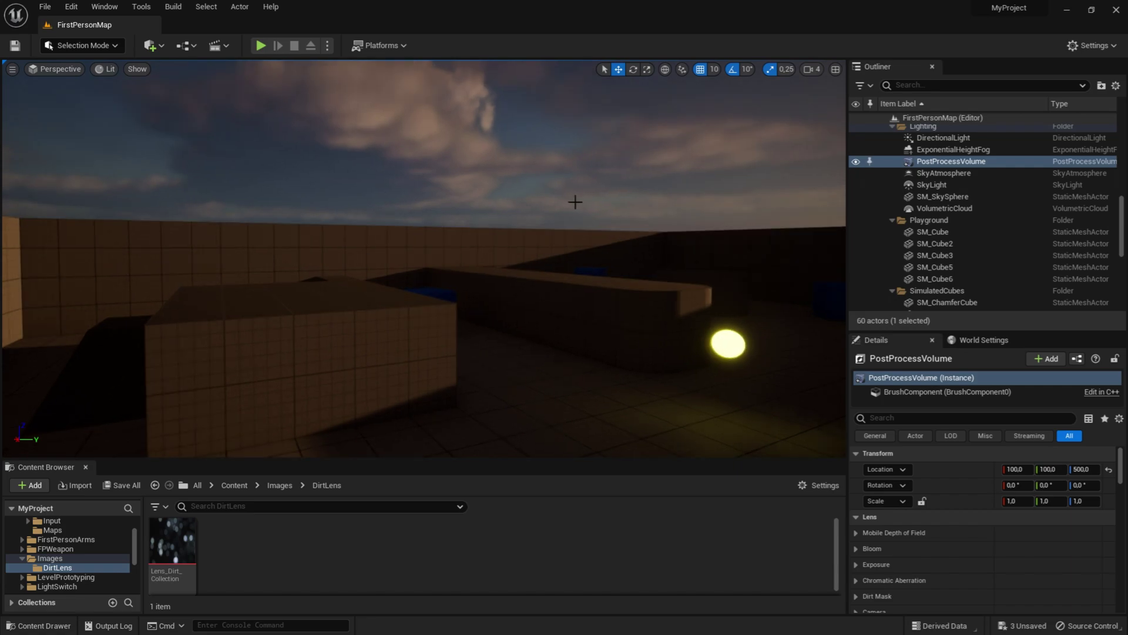
click(166, 46)
text(postpro)
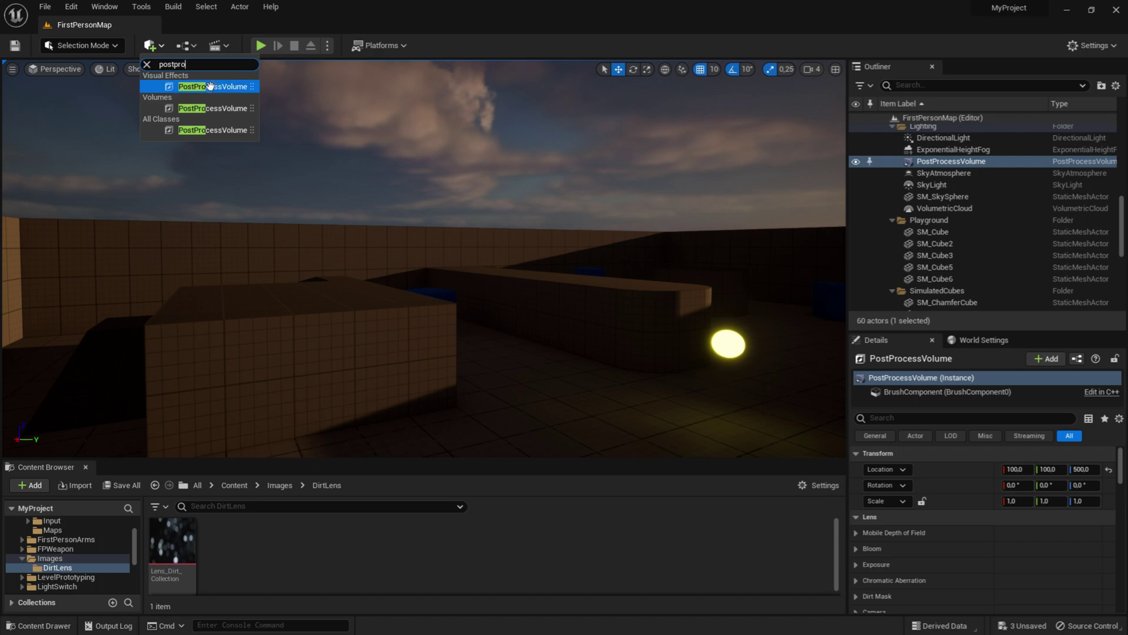
Filter the PostProcessVolume's properties for "unbound" and make sure Infinite Extent (Unbound) is enabled.
double_click(953, 161)
click(957, 162)
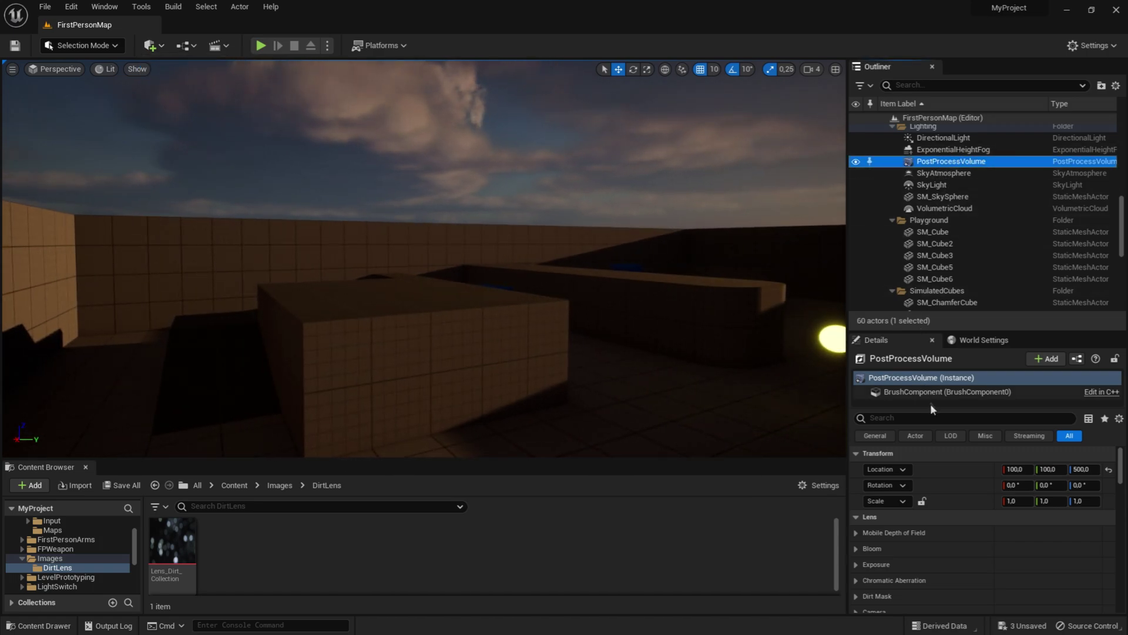
click(913, 418)
text(unbound)
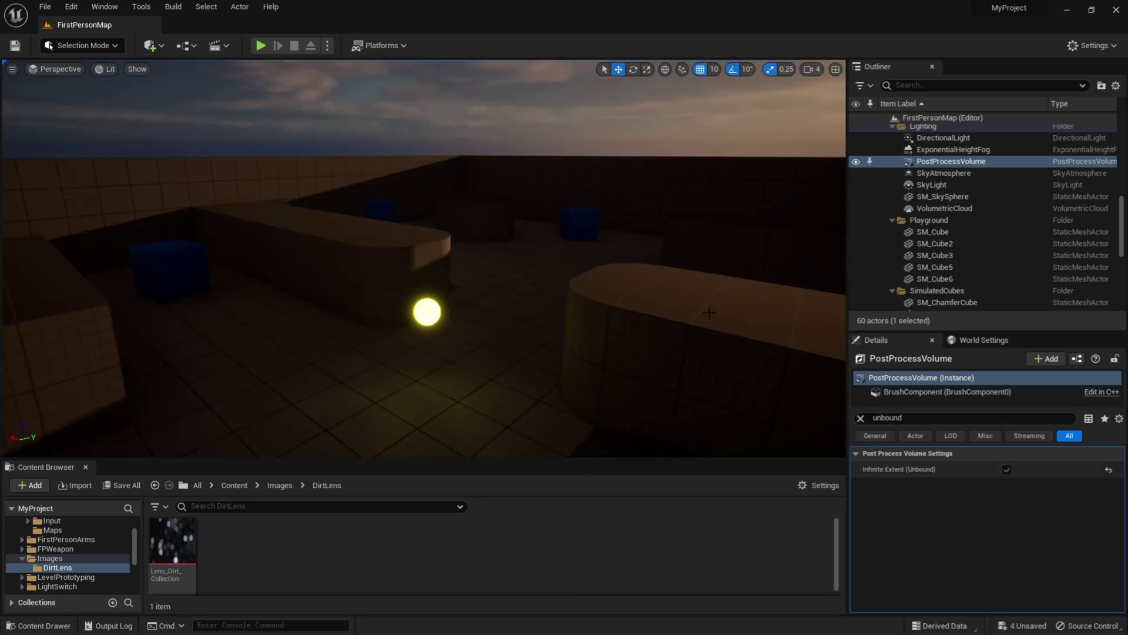
right_drag(621, 227, 835, 209)
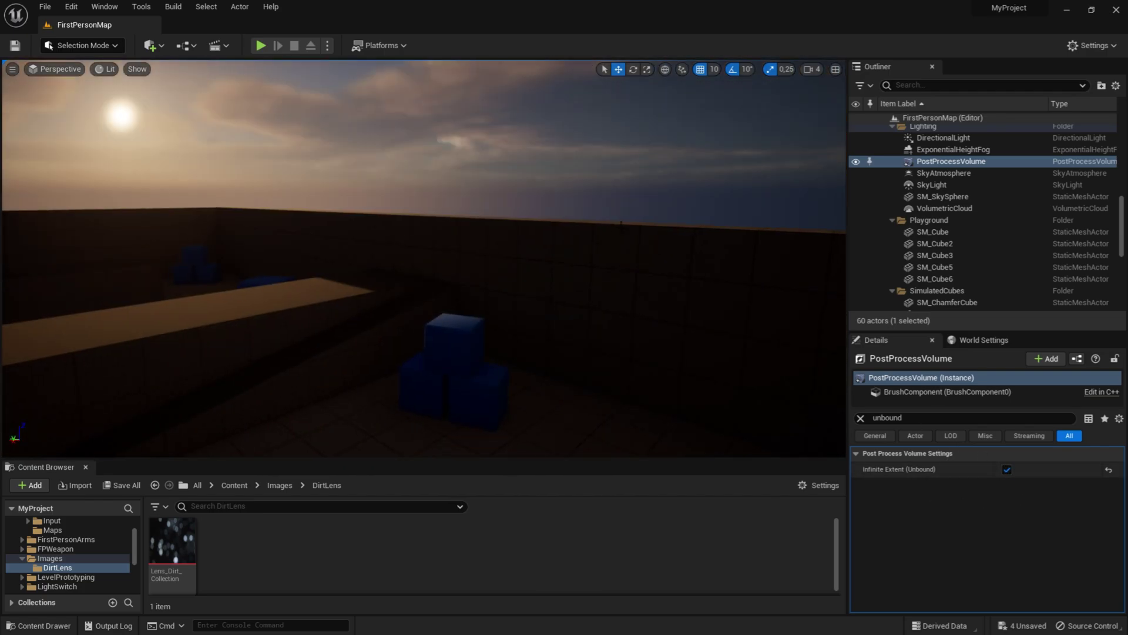
right_drag(294, 235, 402, 286)
right_drag(468, 237, 458, 265)
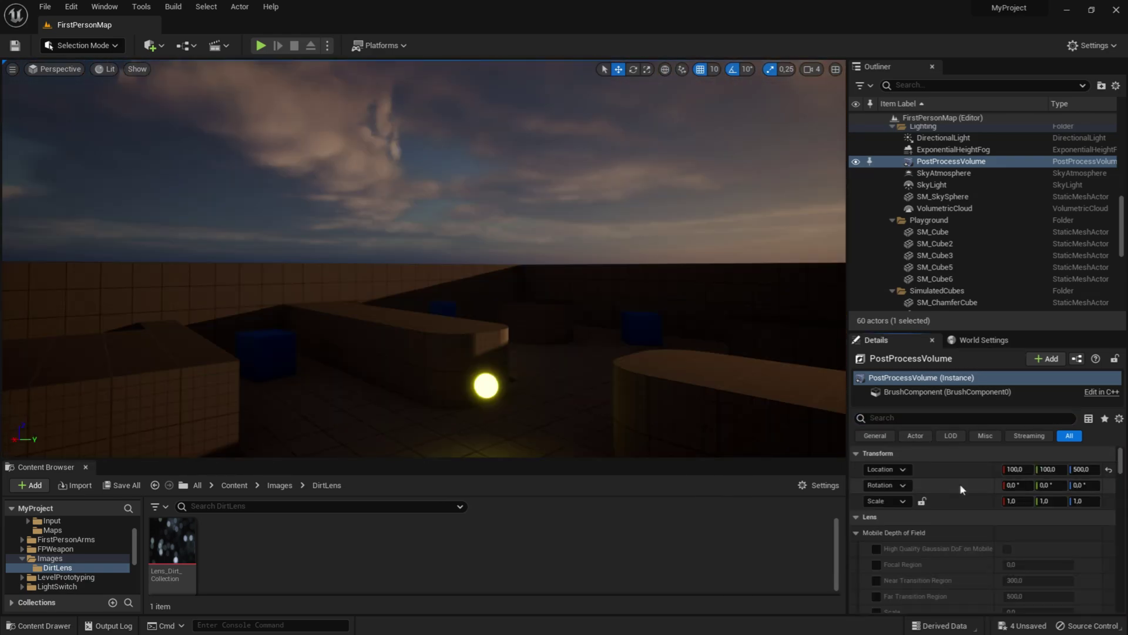
Enable the PostProcessVolume's Dirt Mask Texture and assign the Lens_Dirt_Collection image to it.
text(irtMas)
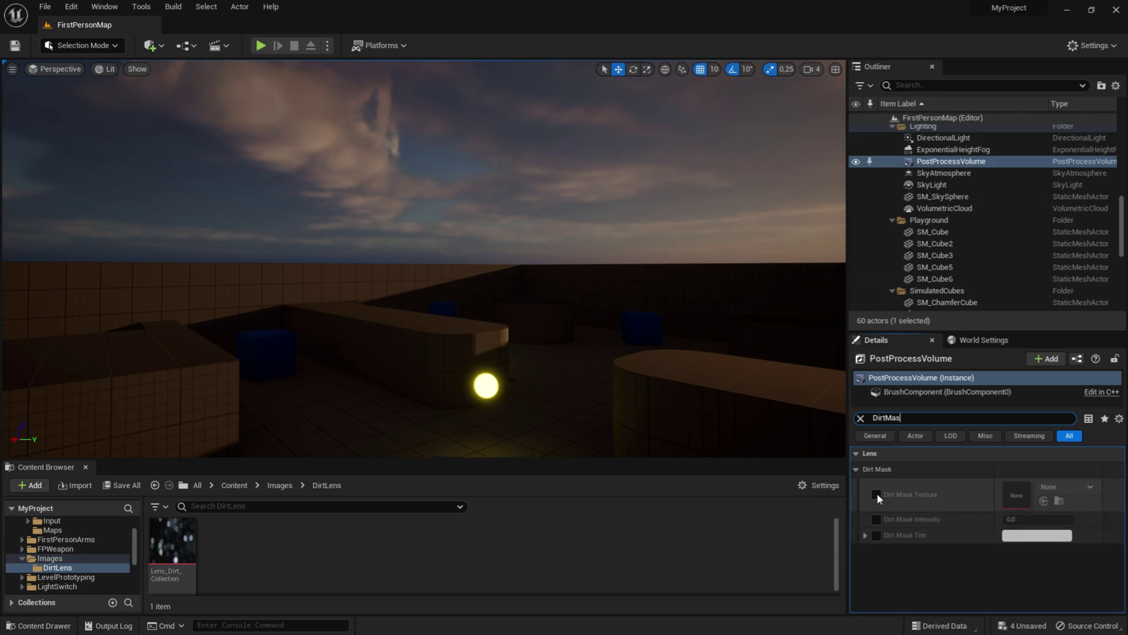
click(876, 493)
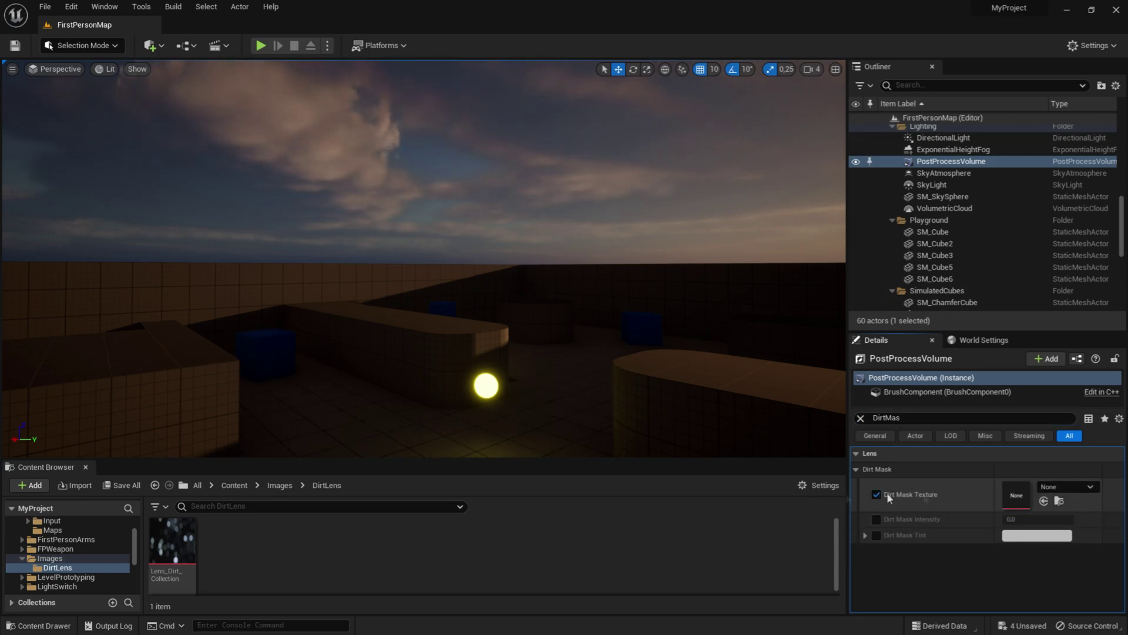
click(173, 539)
drag(172, 540, 1027, 496)
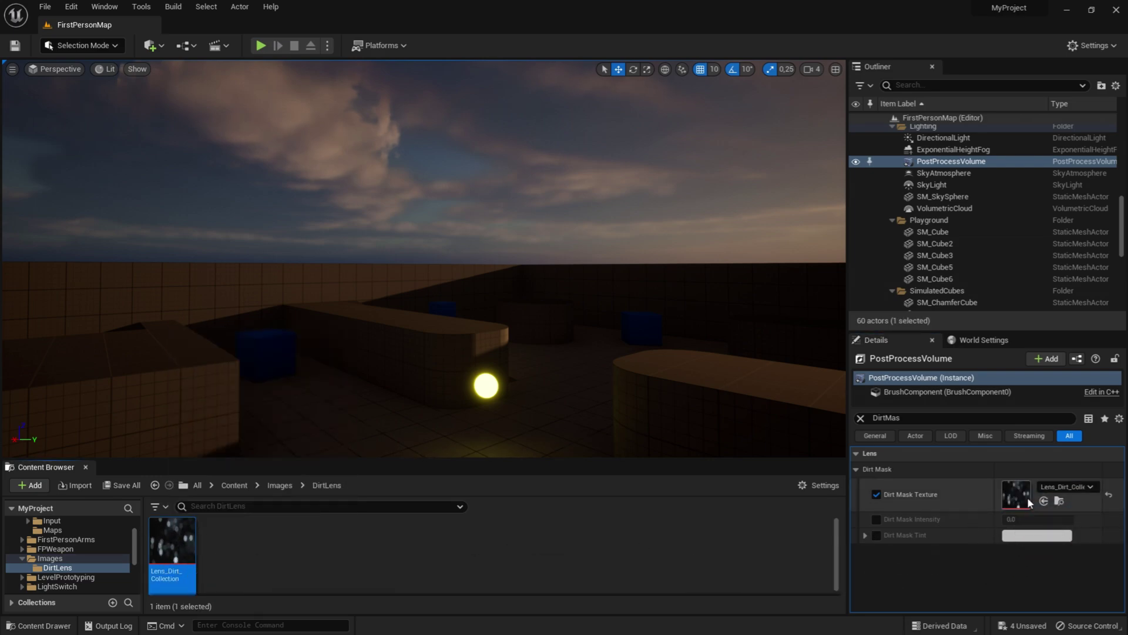
Enable the Dirt Mask Intensity and Dirt Mask Tint overrides and set the intensity to 8.
click(877, 520)
click(876, 534)
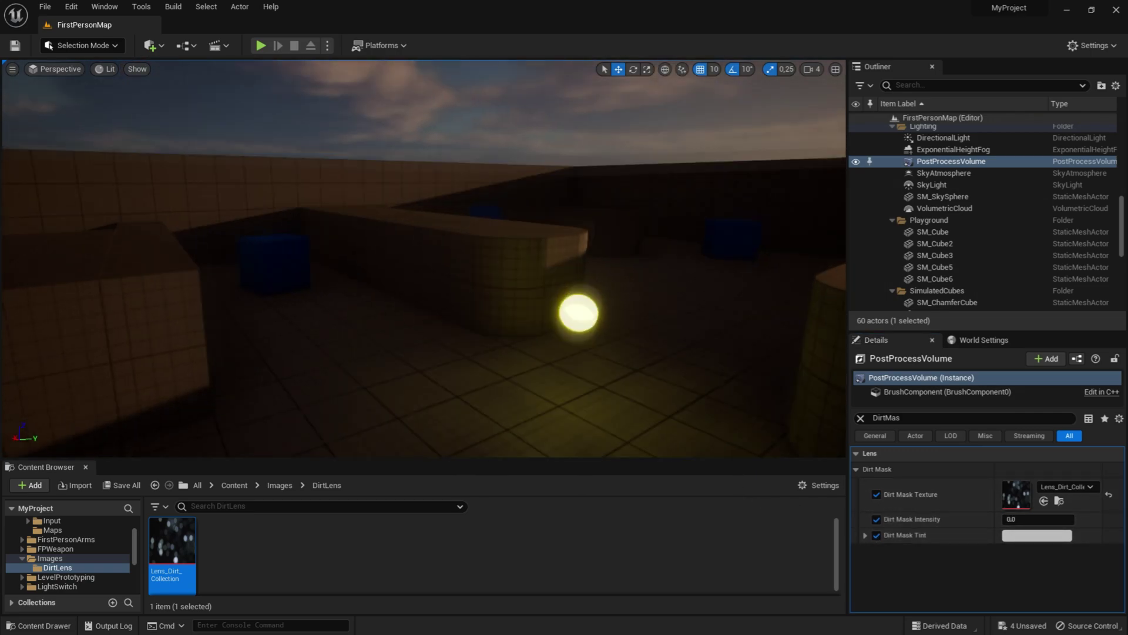
right_drag(423, 259, 449, 235)
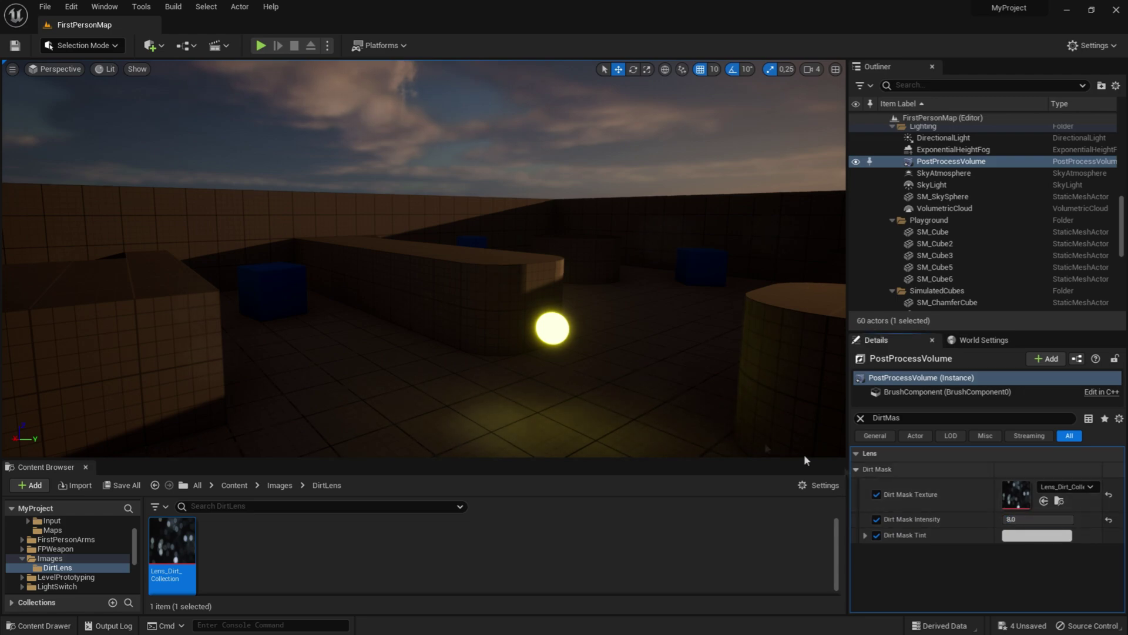
Try a Dirt Mask Intensity of 100 on the PostProcessVolume.
right_drag(646, 364, 646, 330)
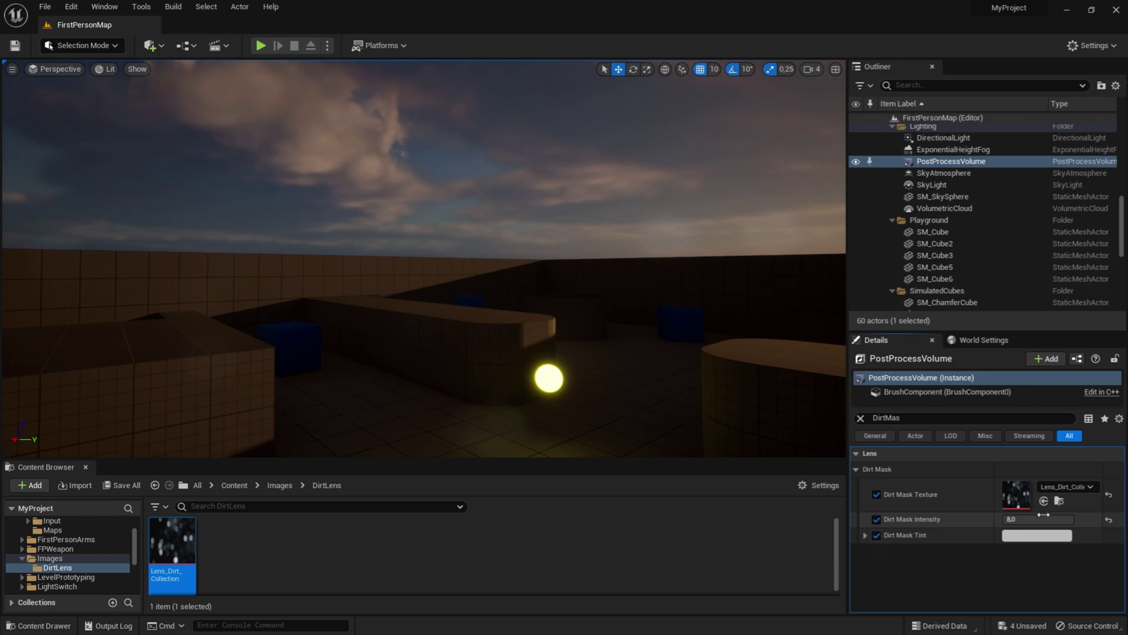
click(1039, 516)
text(100)
key(Return)
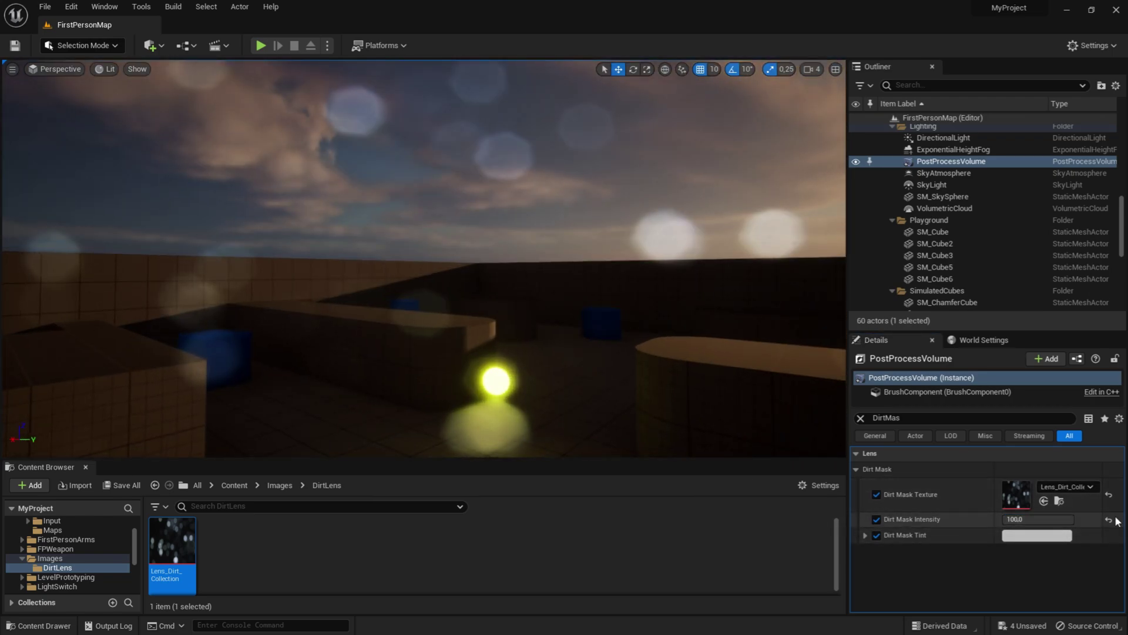
Reset the Dirt Mask Intensity to its default and raise it to 8.
click(1109, 520)
click(1008, 520)
drag(1008, 520, 1074, 520)
Try a pure white Dirt Mask Tint by raising its Value to 1.0, and discard the color change.
right_drag(646, 411, 646, 438)
click(1037, 535)
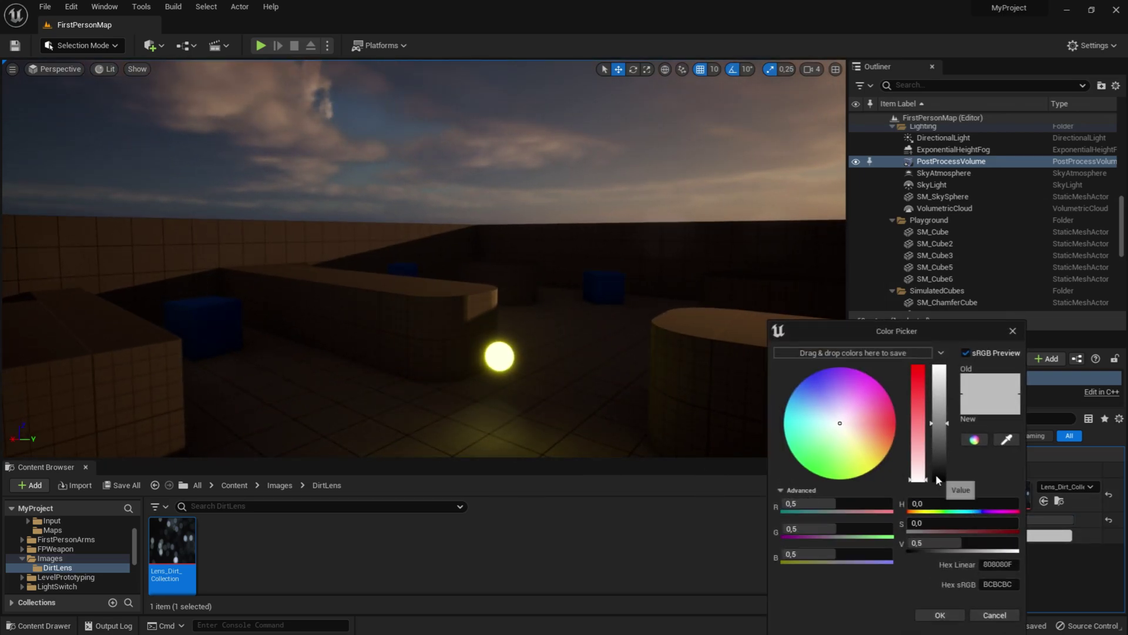
drag(939, 462, 939, 365)
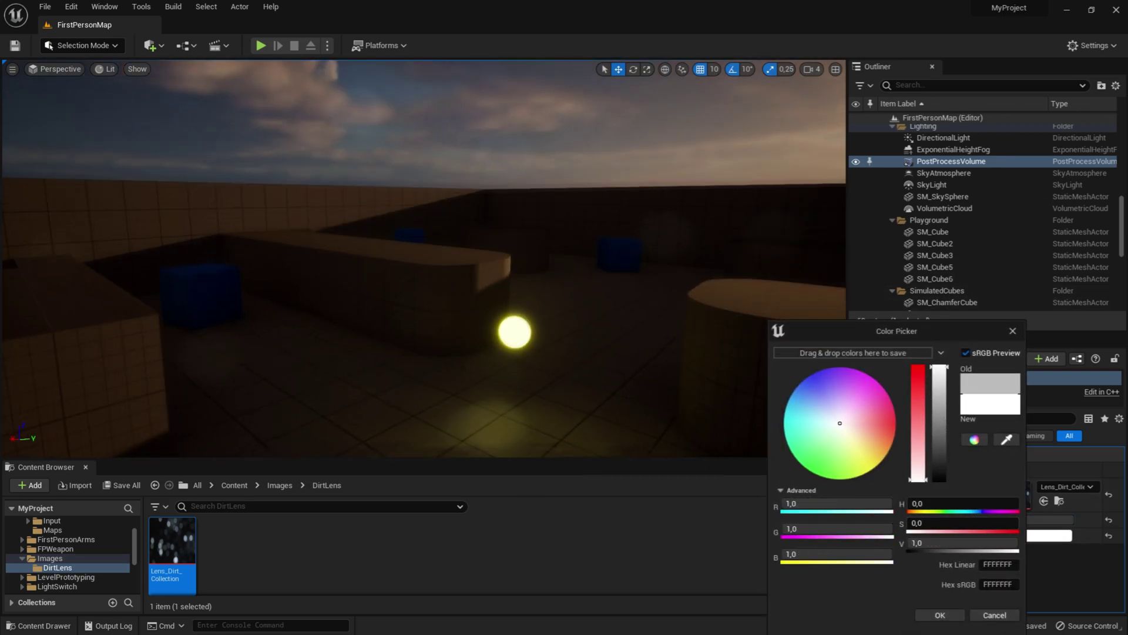
mouse_move(835, 446)
mouse_down()
mouse_move(827, 488)
mouse_move(892, 438)
mouse_move(826, 436)
mouse_up()
click(999, 616)
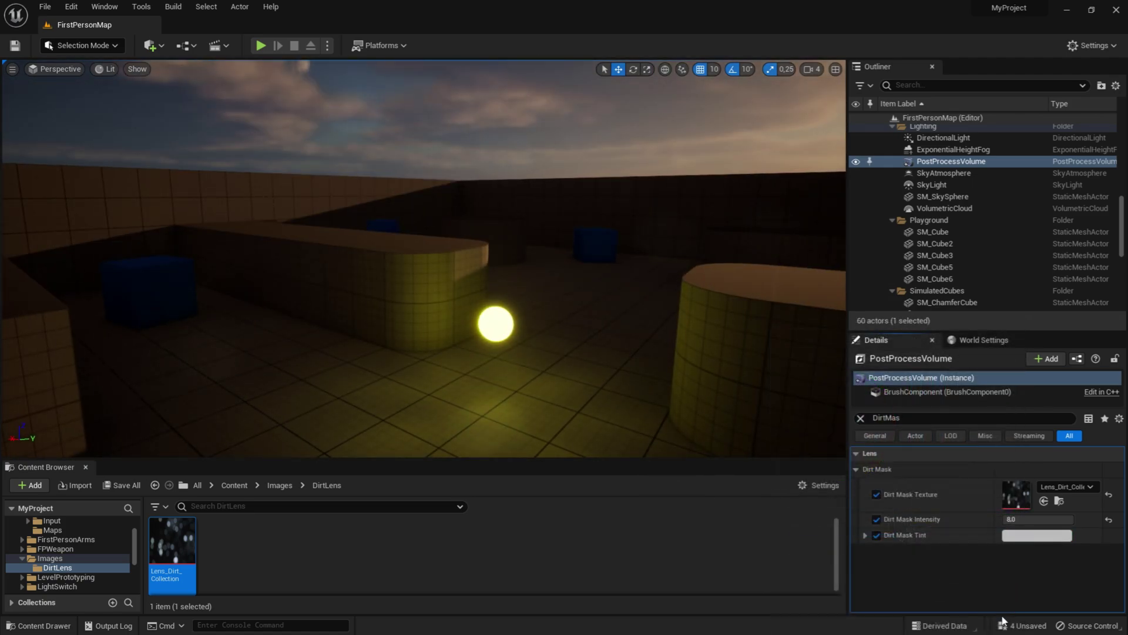
Set the Dirt Mask Tint to pure white with a Value of 1.0 and accept the color.
click(1052, 536)
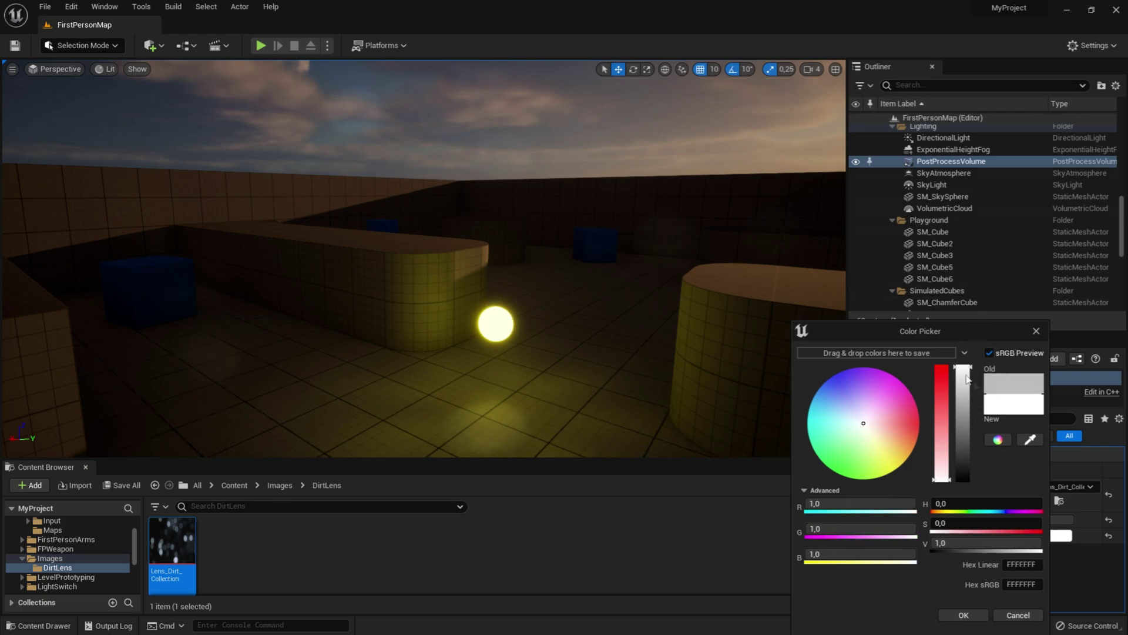
click(967, 615)
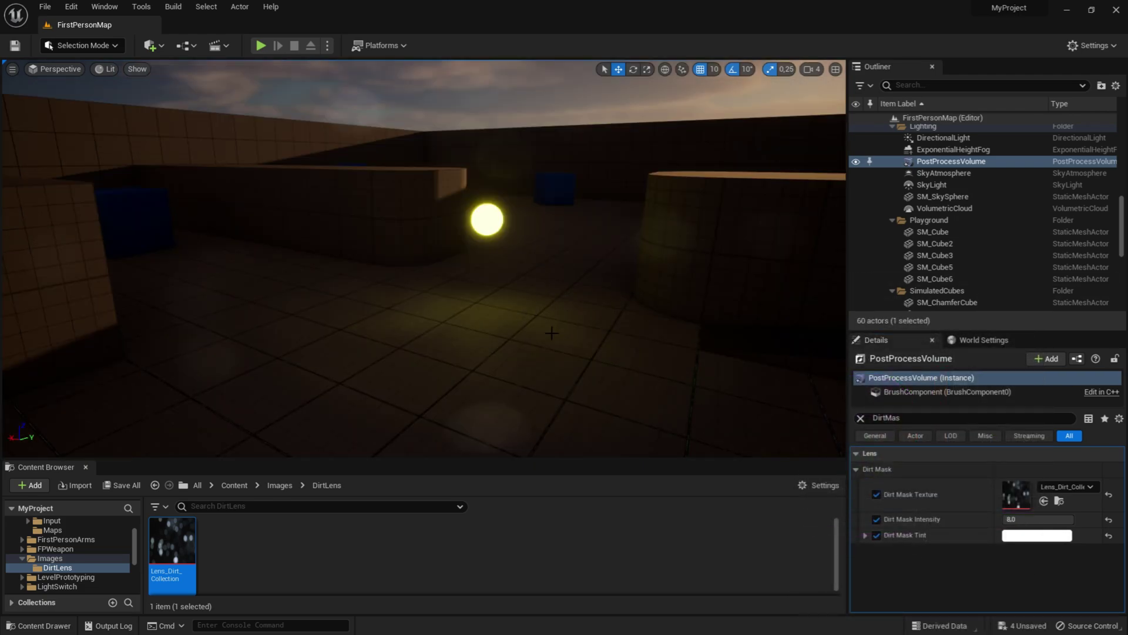
right_drag(552, 332, 567, 356)
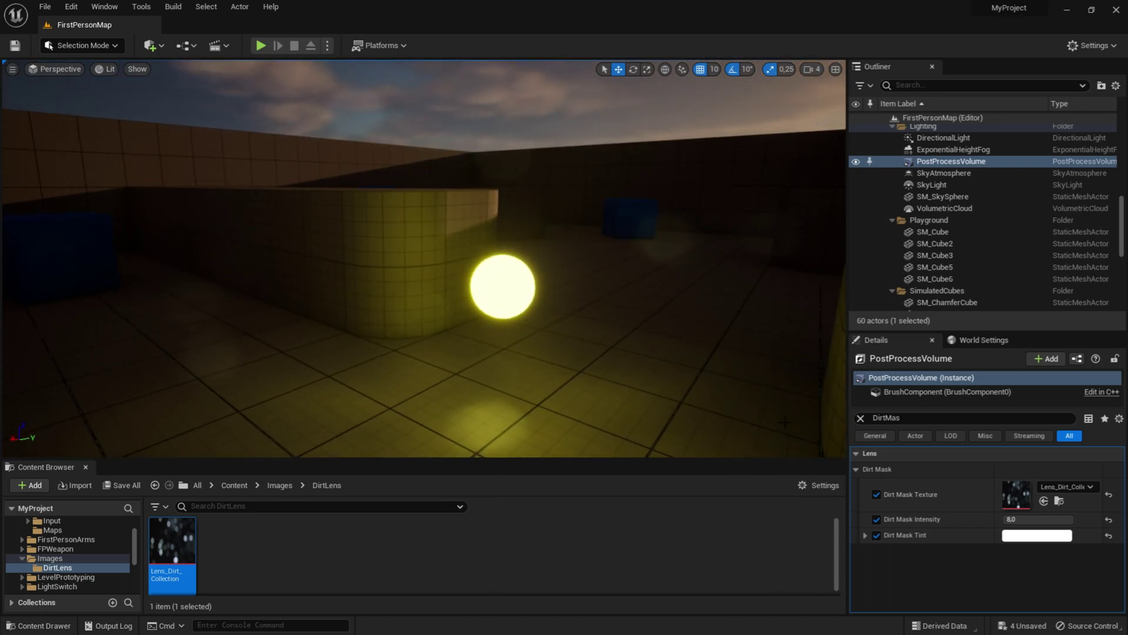
Clear the property filter and enable the Threshold and Intensity overrides in the PostProcessVolume's Bloom settings.
click(860, 419)
scroll(919, 482, down, 5)
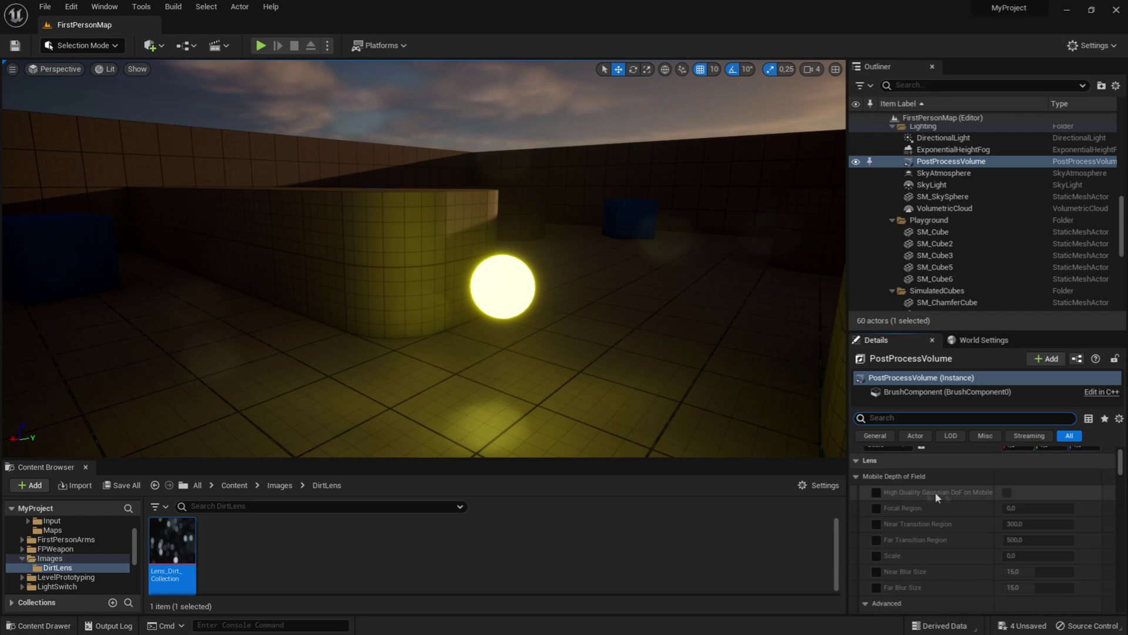
scroll(946, 479, down, 3)
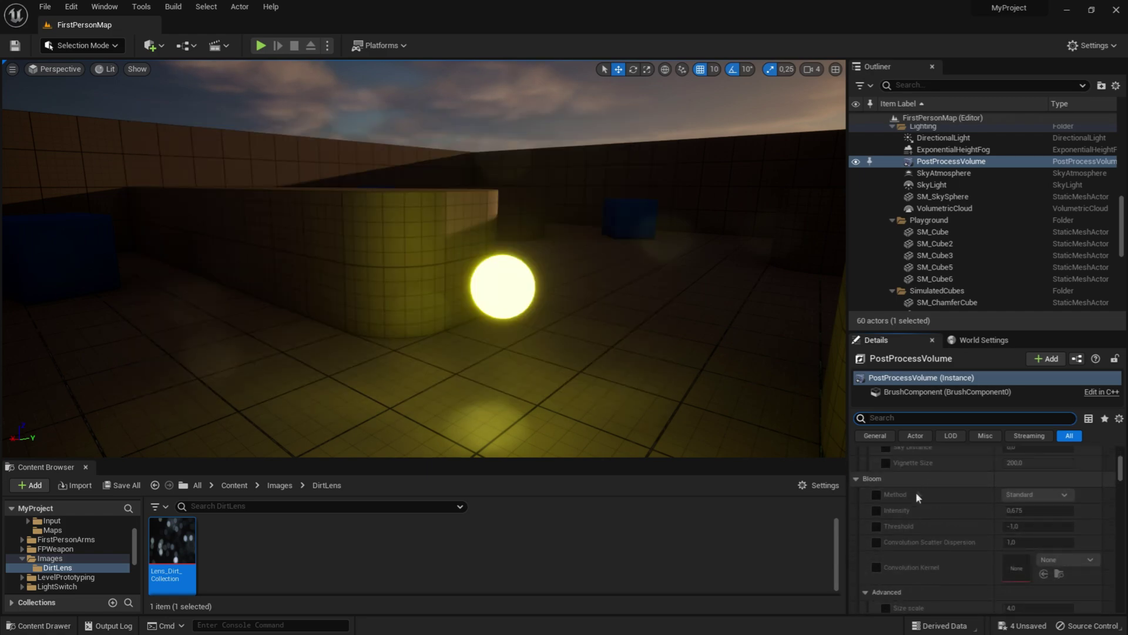
click(875, 526)
click(876, 510)
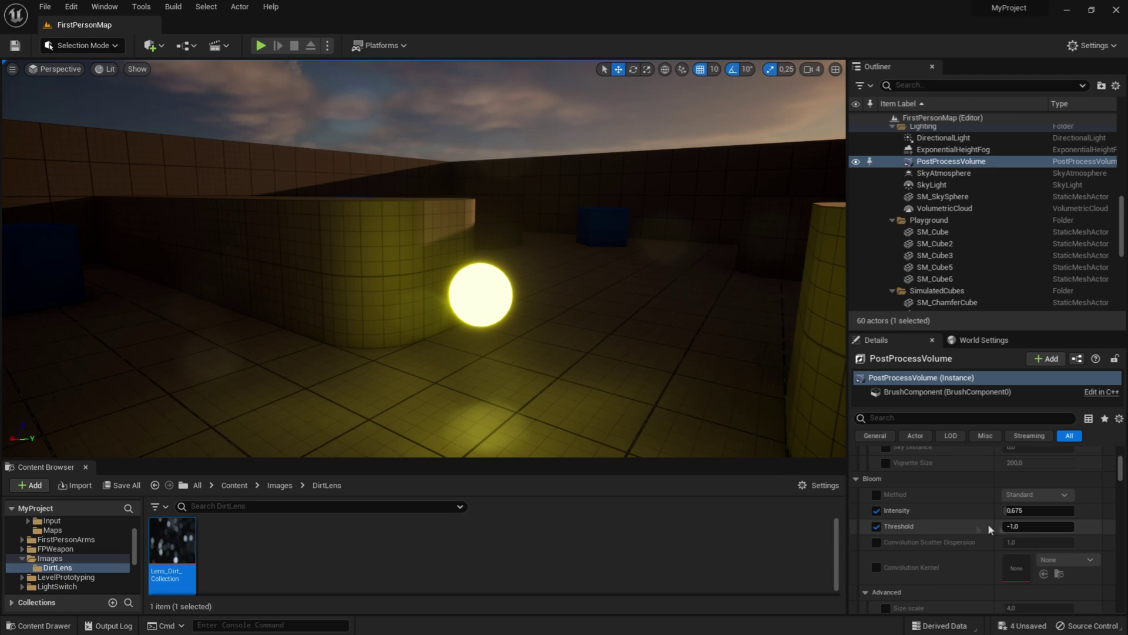
Raise the Bloom Threshold to 1.52 and the Bloom Intensity to 1.216, checking the dirt effect around the glowing sphere.
drag(1008, 526, 1024, 526)
right_drag(424, 259, 308, 103)
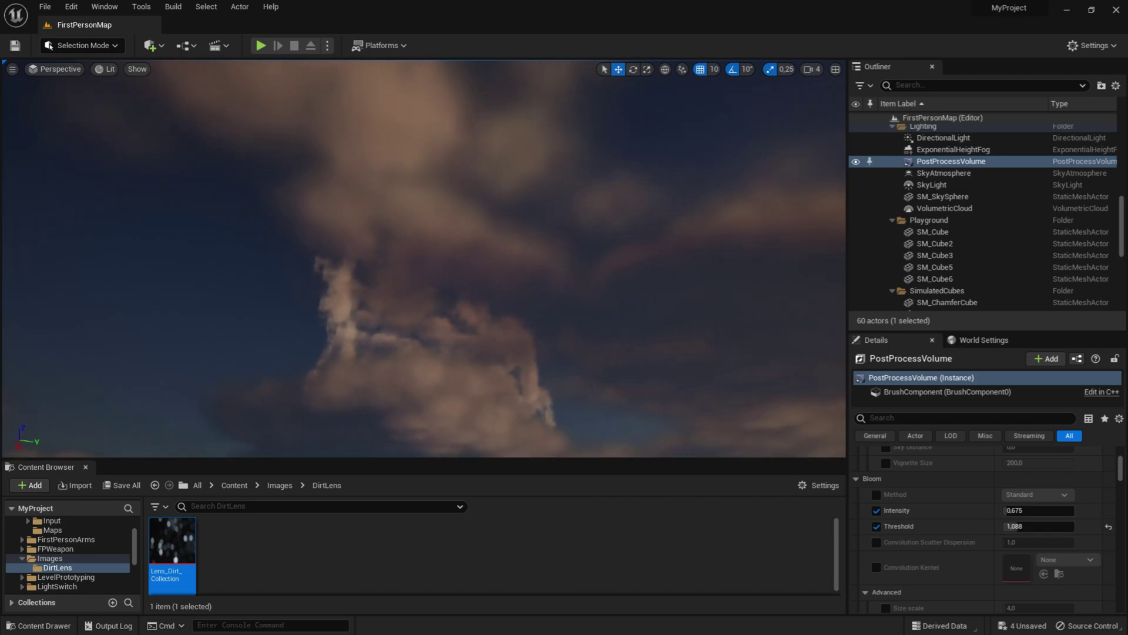
right_drag(376, 135, 405, 182)
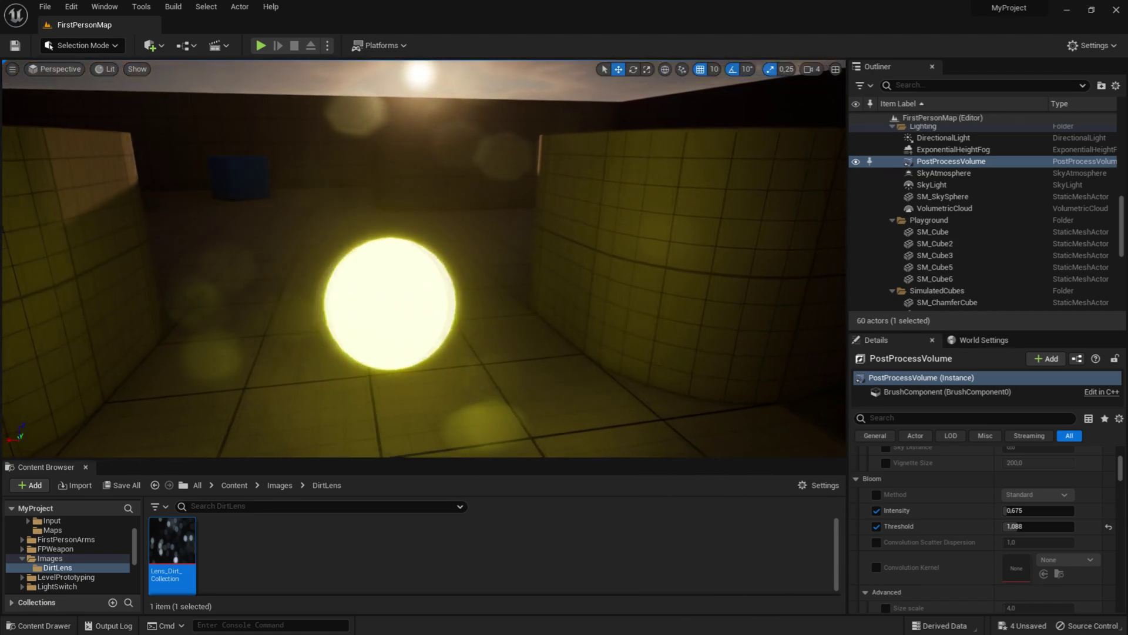
drag(1009, 511, 1022, 510)
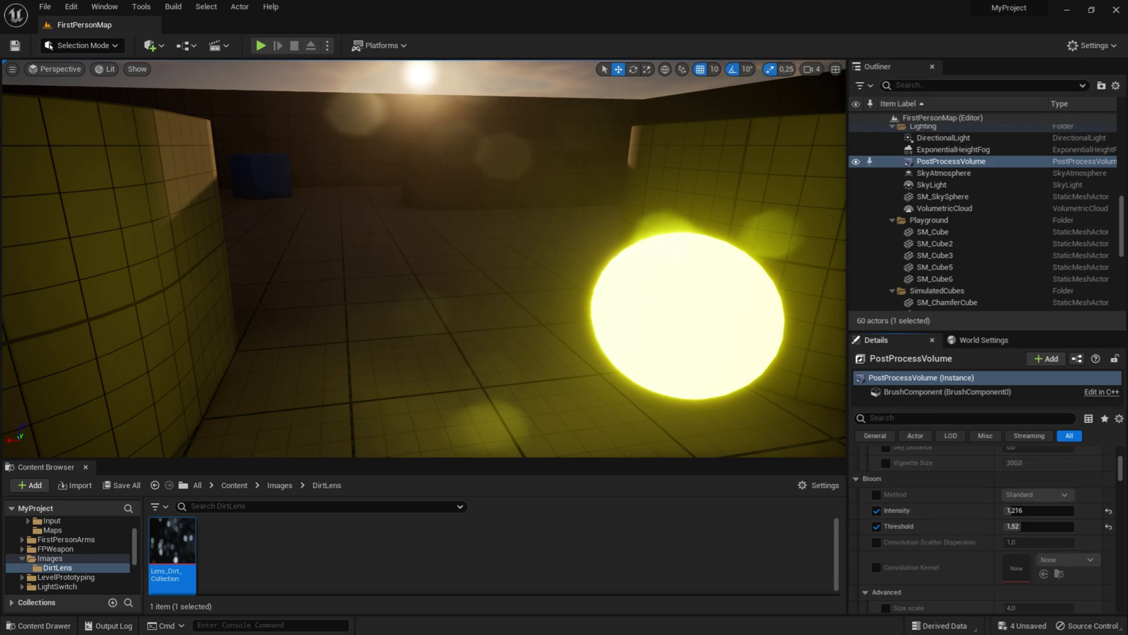
Filter the PostProcessVolume's properties for "dirt" and set the Dirt Mask Intensity to 7.488.
text(irt)
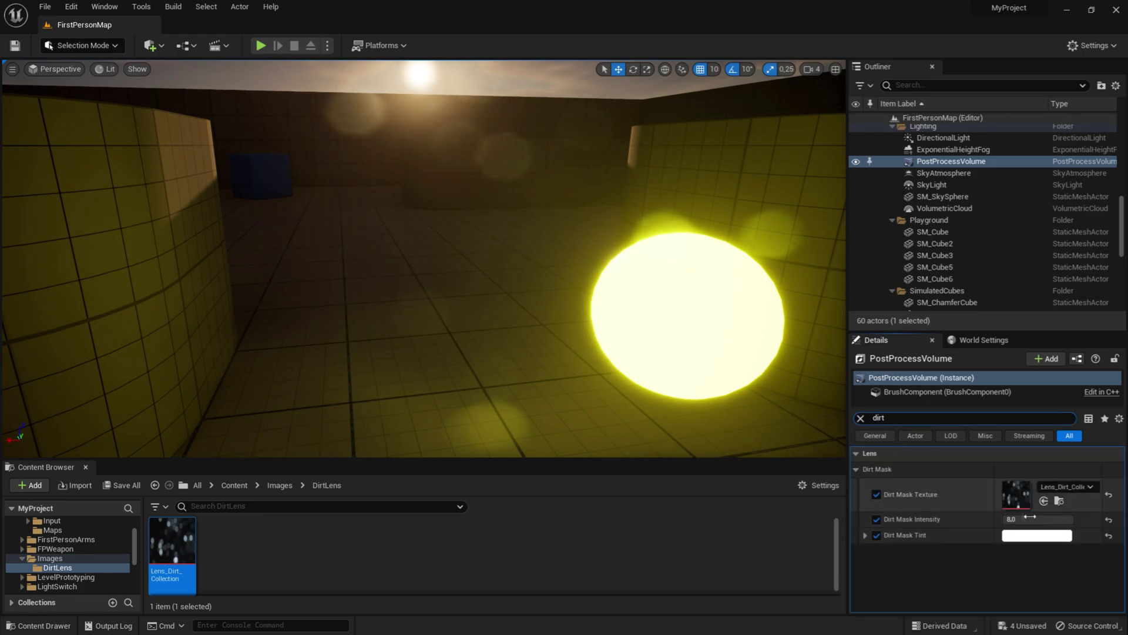
right_drag(588, 294, 735, 341)
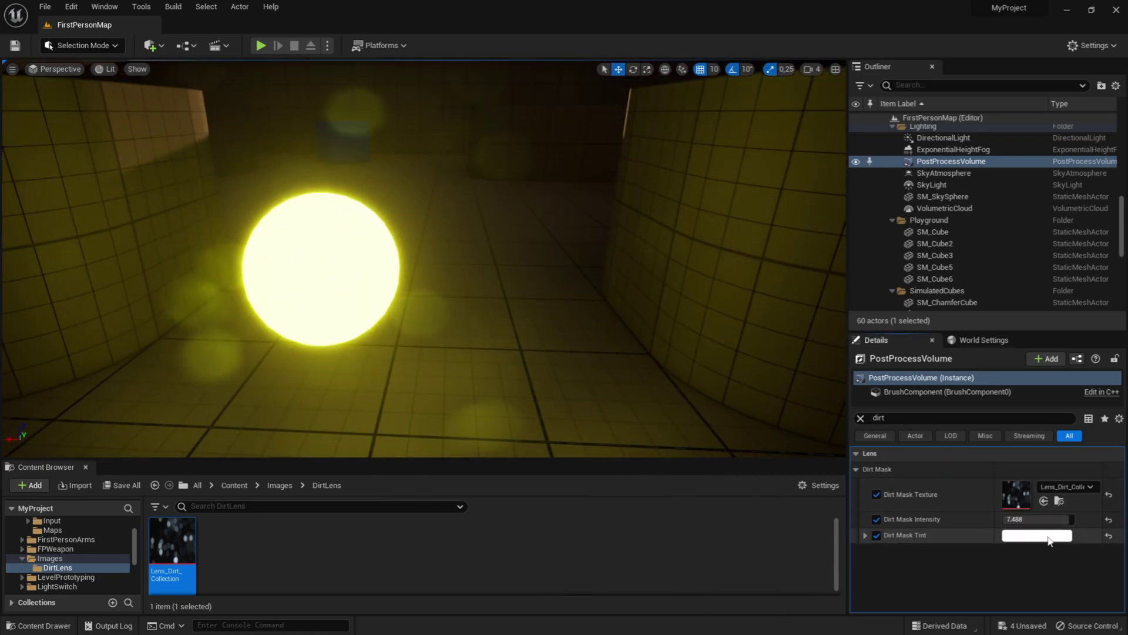
Try pinkish red and light purple colors for the Dirt Mask Tint, and discard the color change.
click(1049, 541)
drag(891, 440, 915, 421)
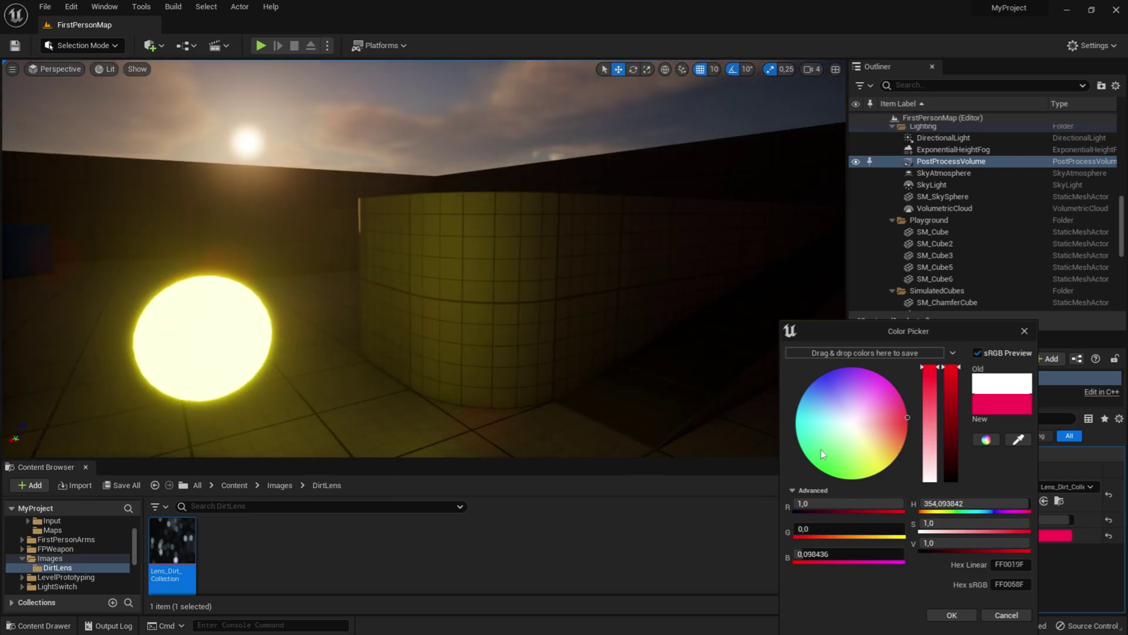
drag(821, 450, 813, 473)
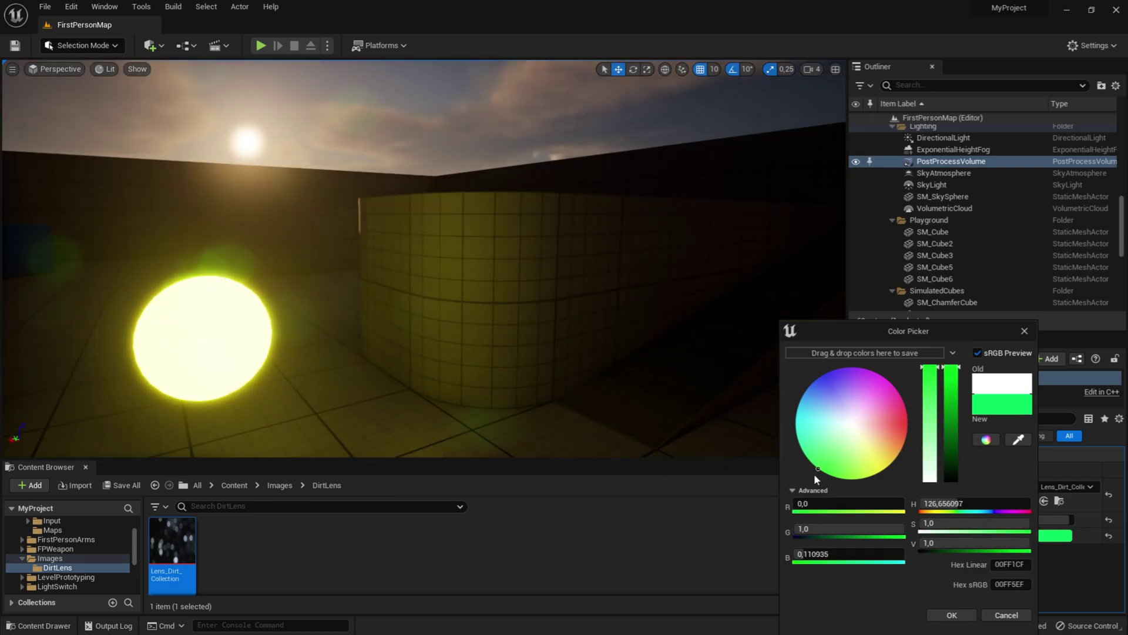
click(1005, 613)
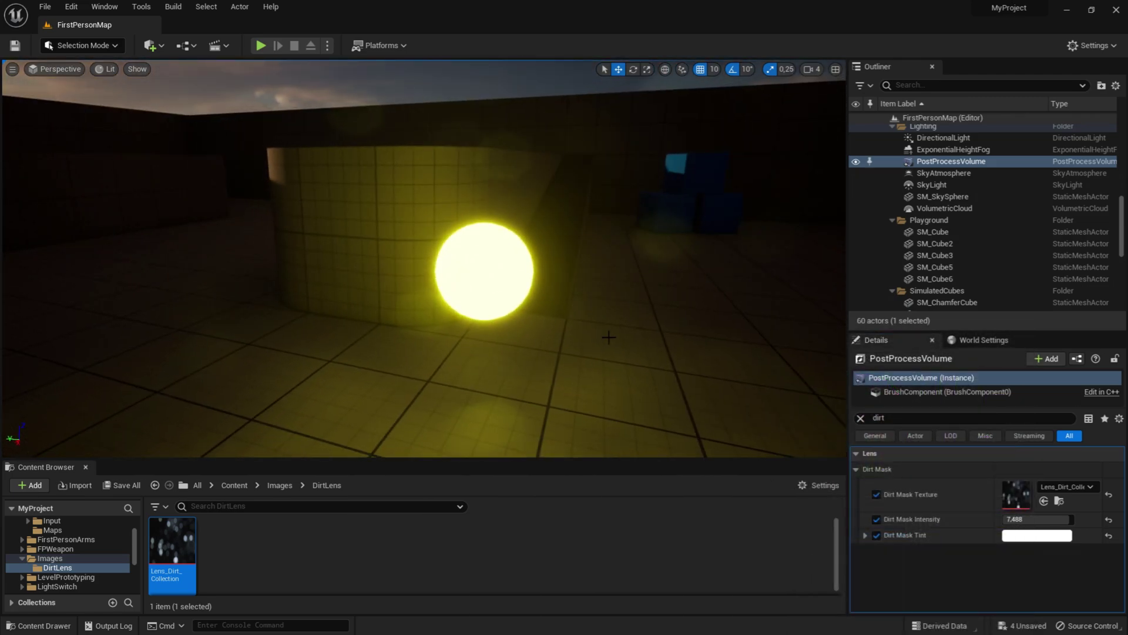